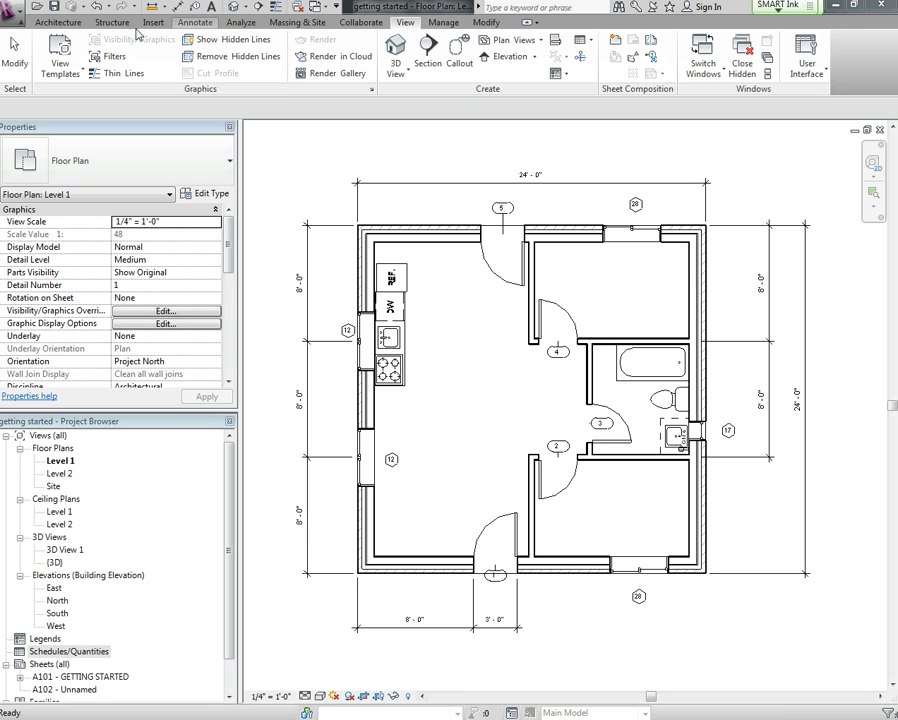
Create a new schedule of building components for the Doors category, named Door Schedule, in the New Construction phase
left_click(44, 22)
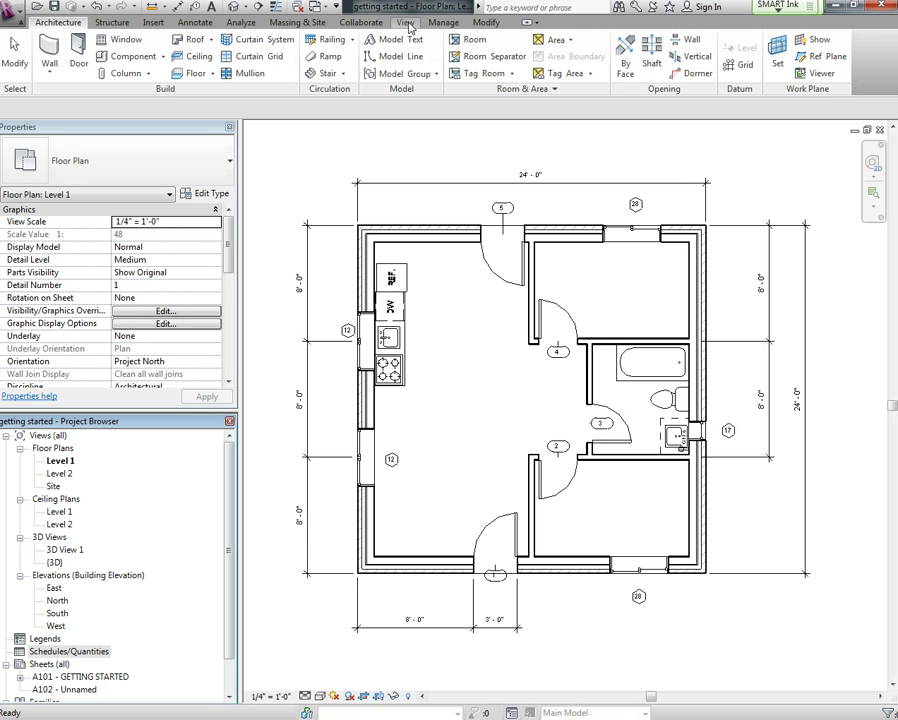
left_click(407, 23)
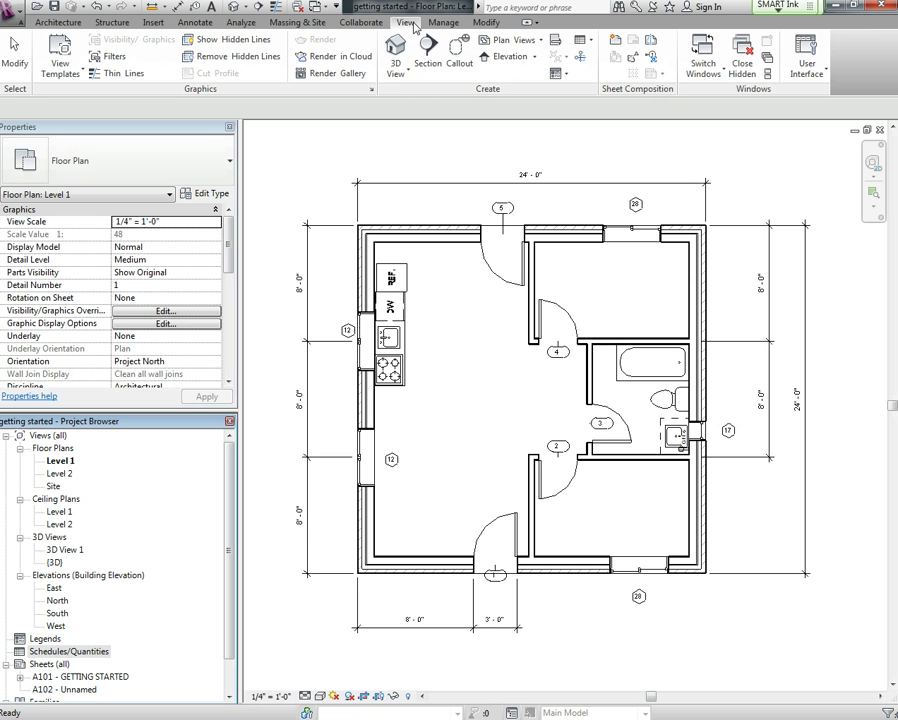
left_click(585, 42)
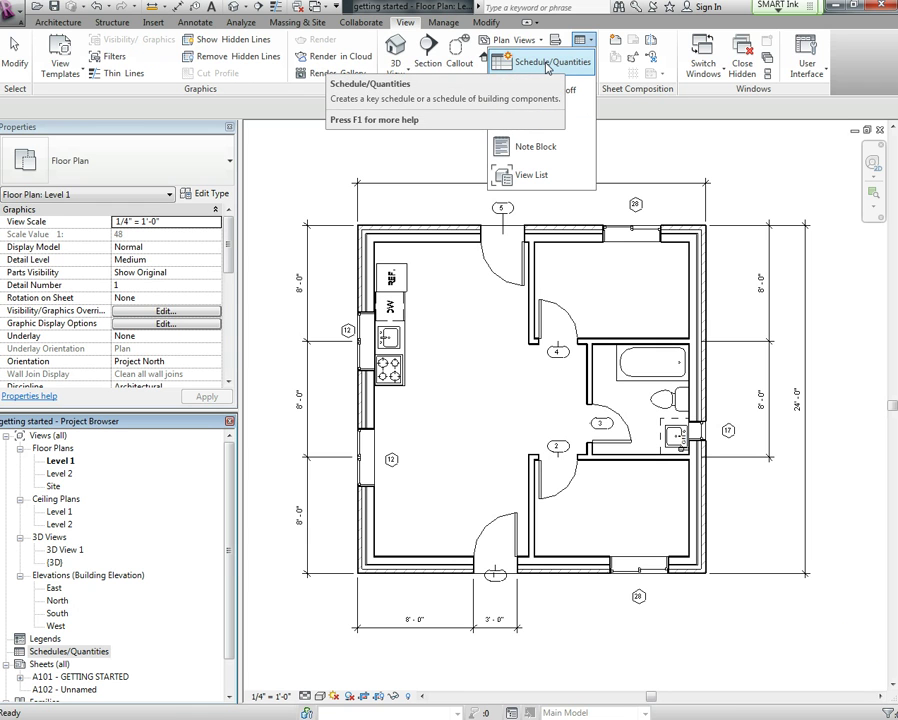
left_click(547, 64)
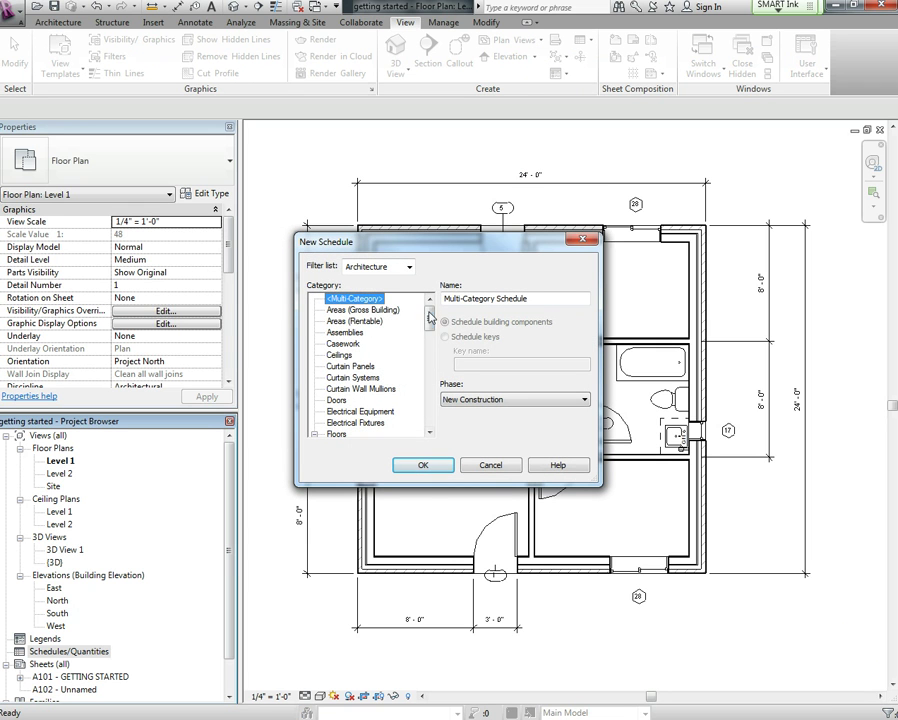
scroll(433, 320, "down", 1)
left_click(337, 366)
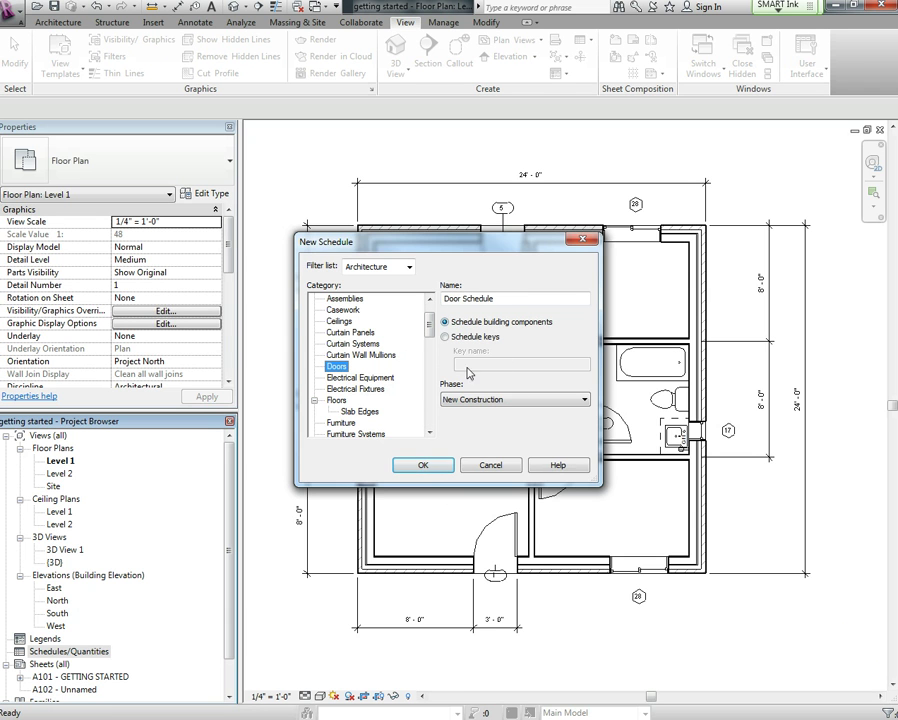
left_click(423, 465)
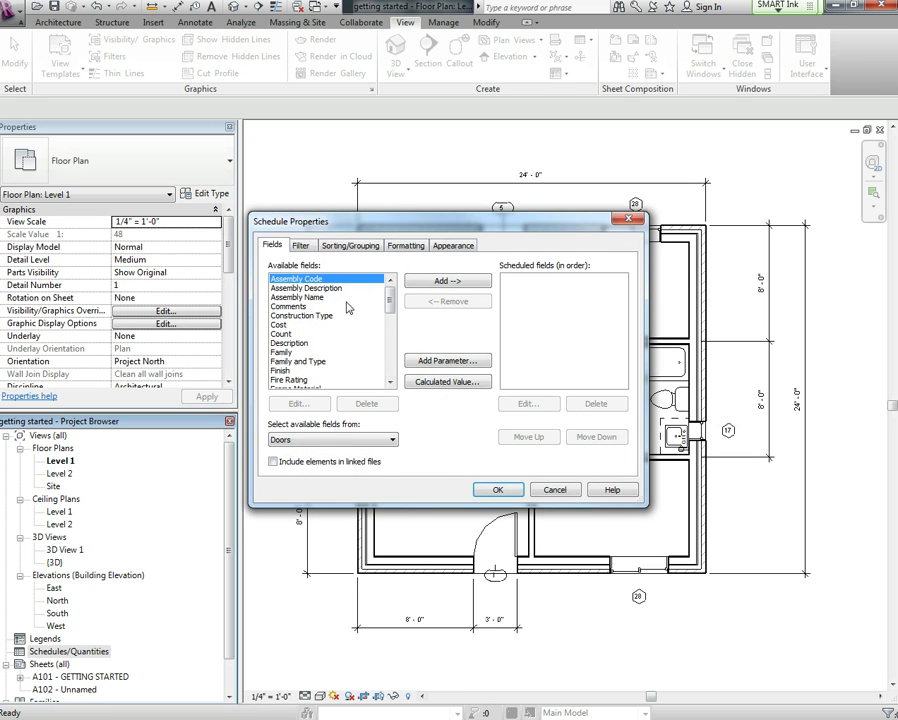
Add the Family and Type field and the Type field to the door schedule's scheduled fields
left_click_drag(387, 304, 390, 368)
left_click(303, 326)
left_click(447, 281)
left_click(272, 334)
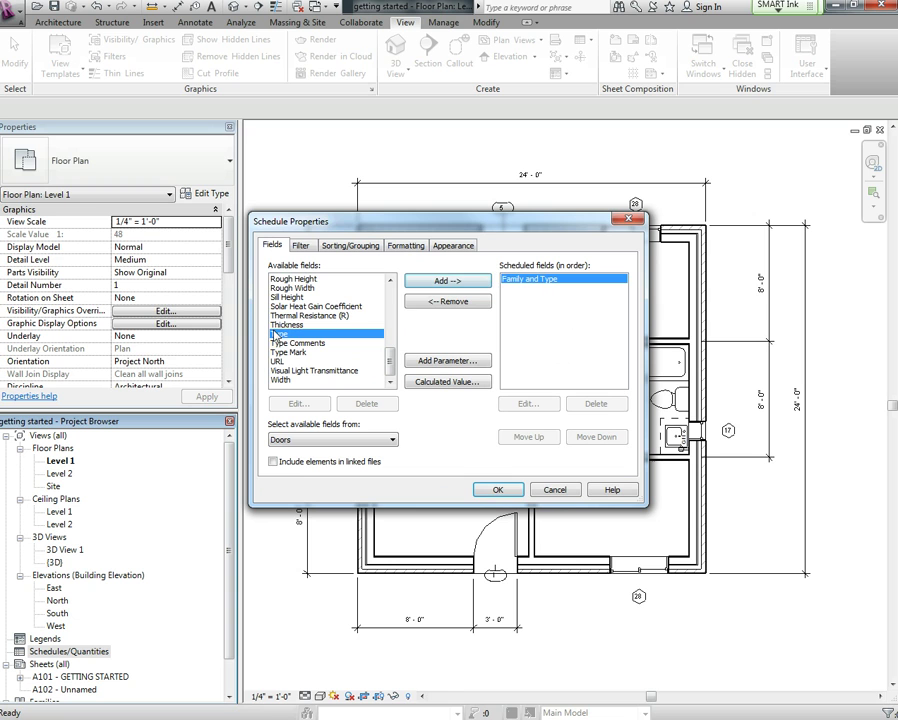
left_click(440, 281)
left_click_drag(390, 362, 389, 346)
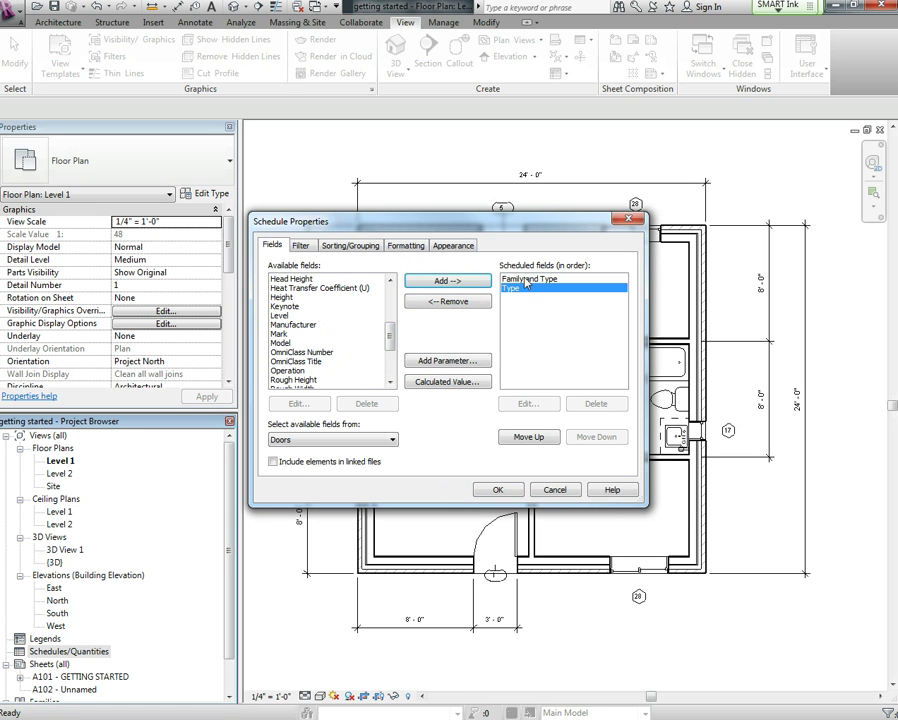
mouse_move(389, 337)
left_mouse_down()
mouse_move(390, 303)
mouse_move(390, 320)
left_mouse_up()
Turn on grand totals with title, count, and totals, and review the schedule's formatting and appearance settings
left_click(300, 245)
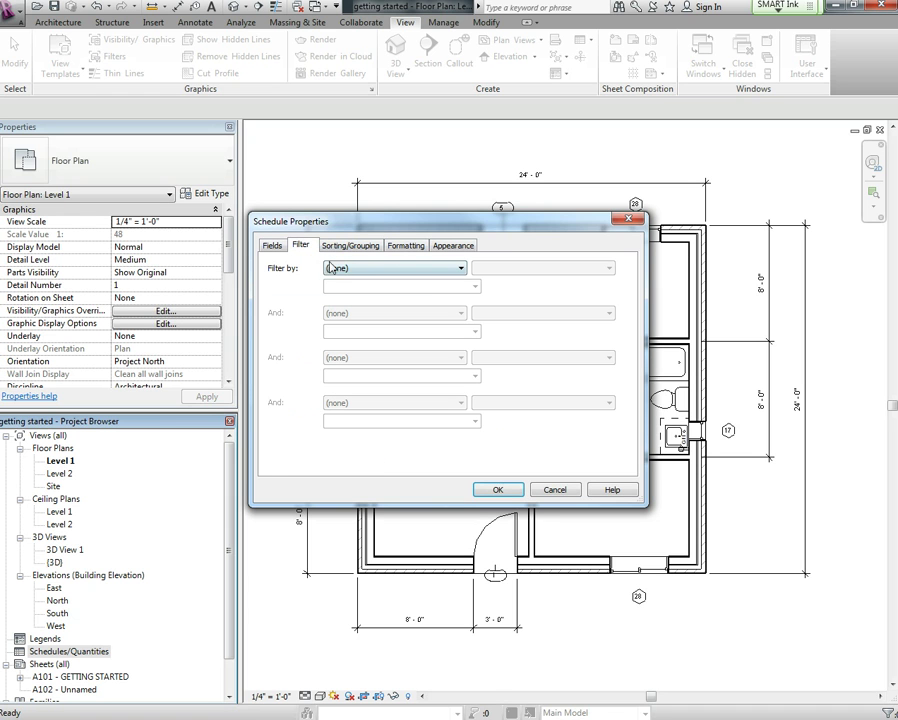
left_click(340, 246)
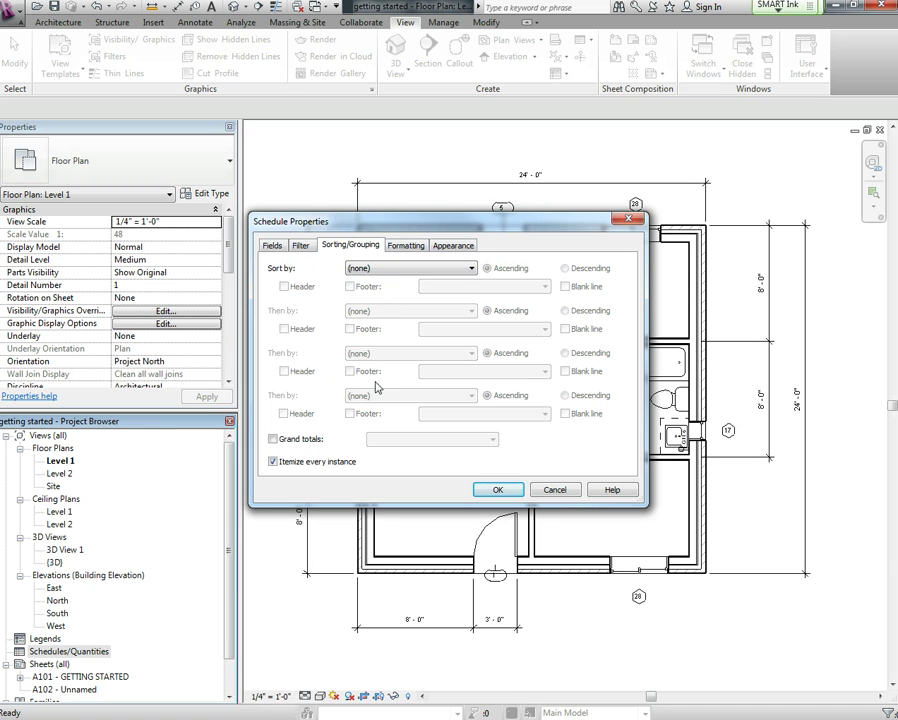
left_click(273, 439)
left_click(408, 245)
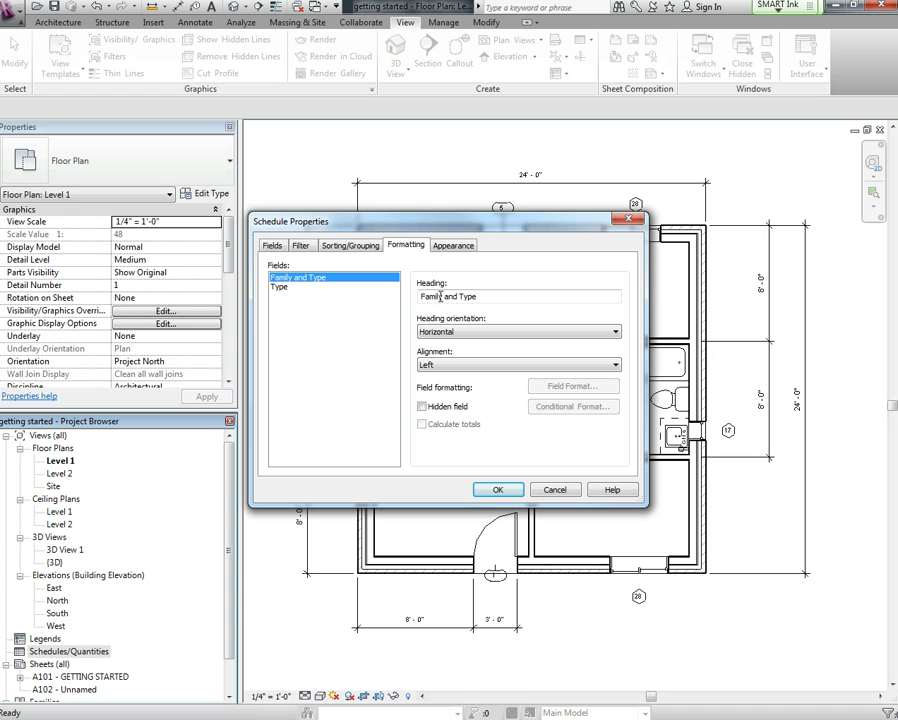
left_click(454, 245)
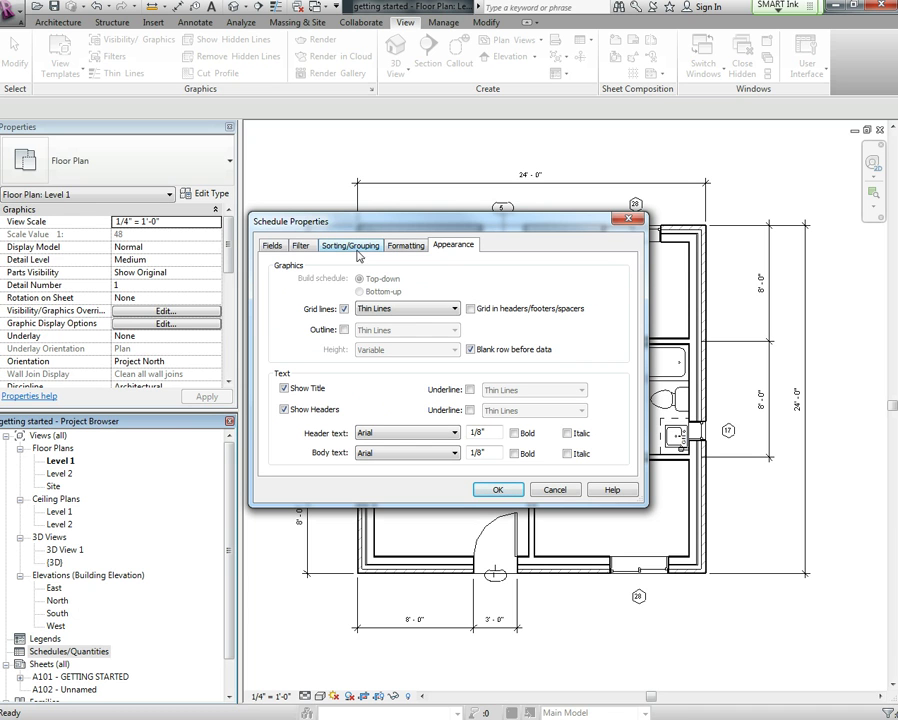
left_click(410, 246)
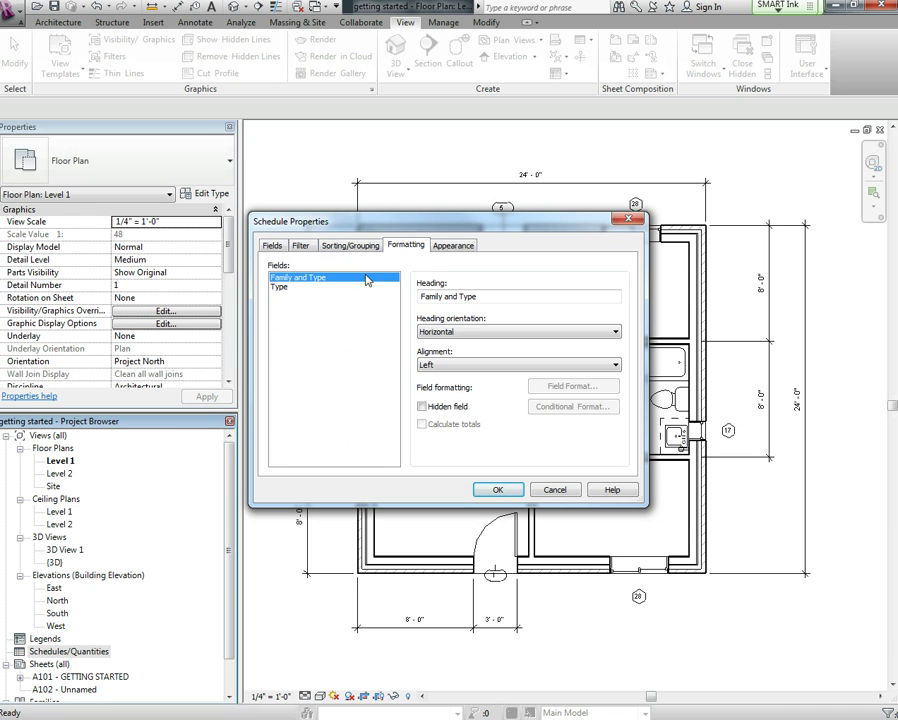
left_click(281, 289)
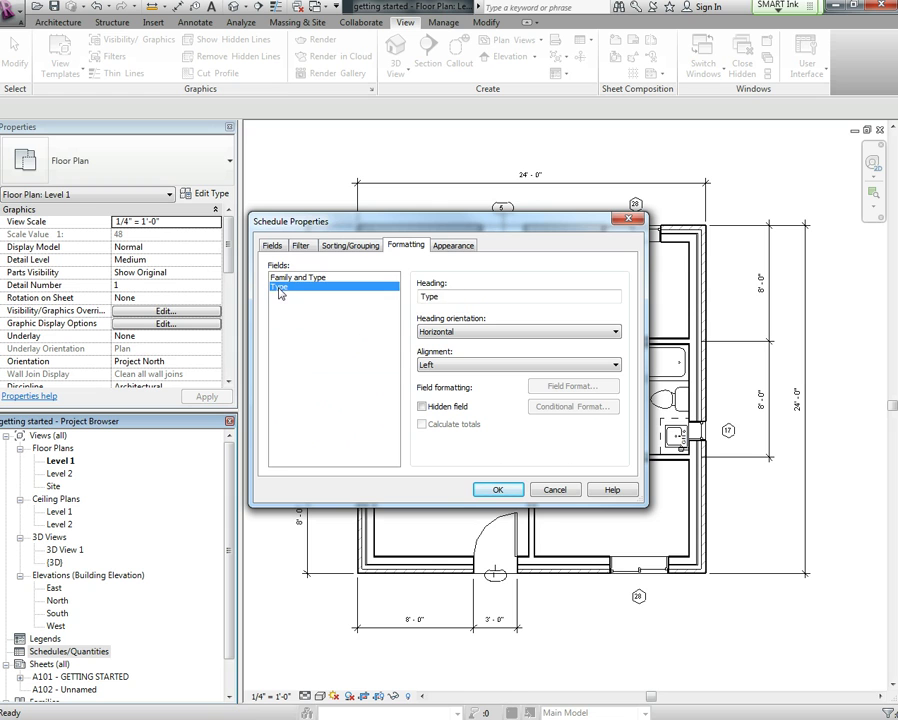
Sort the door schedule by Family and Type in ascending order with a header, and generate the schedule
left_click(370, 250)
left_click(471, 269)
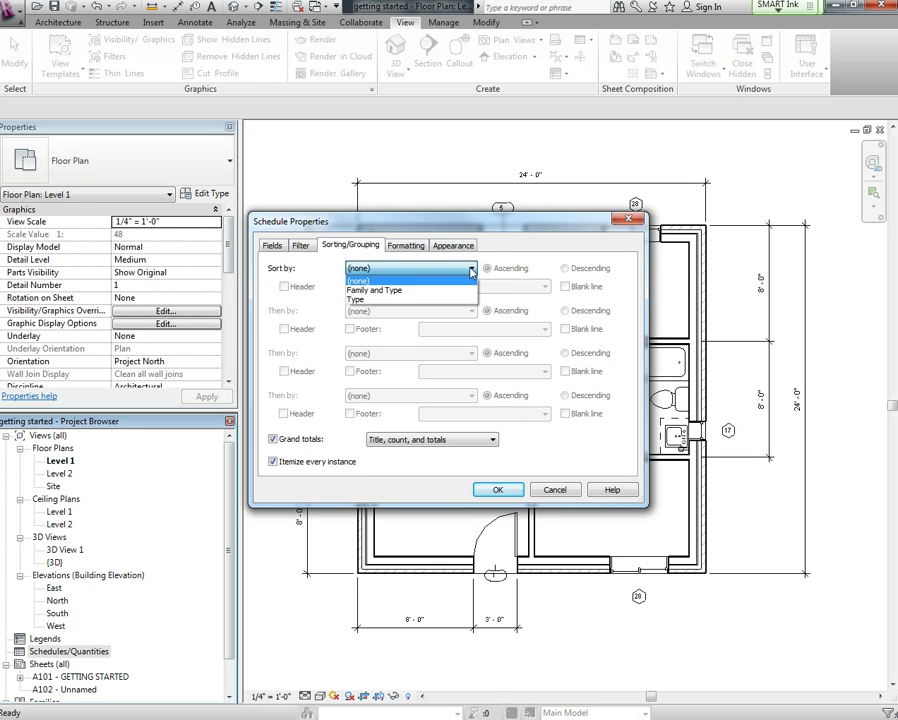
left_click(391, 292)
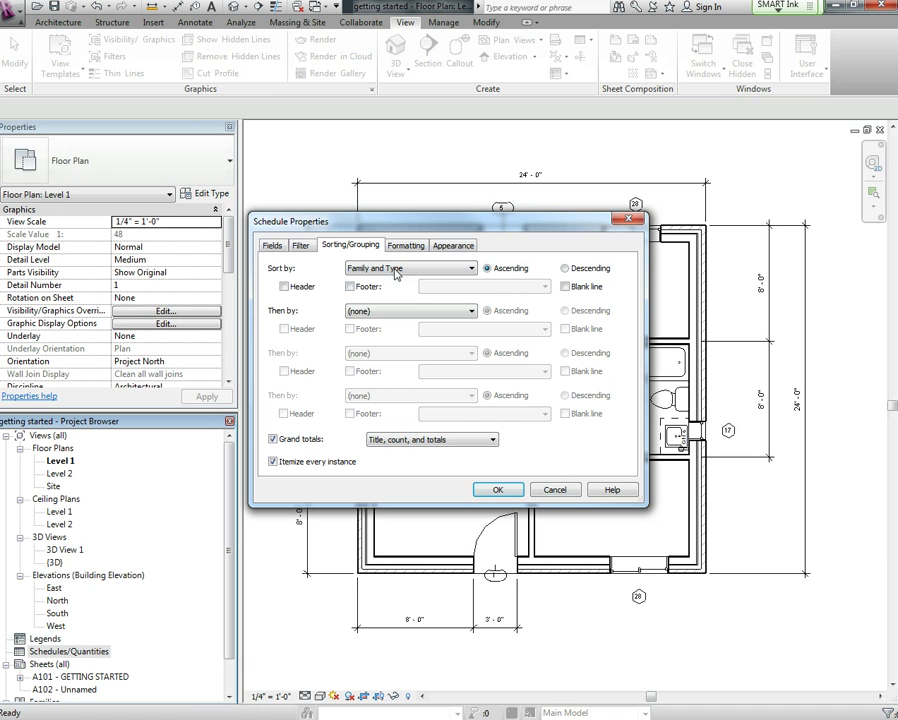
left_click(284, 287)
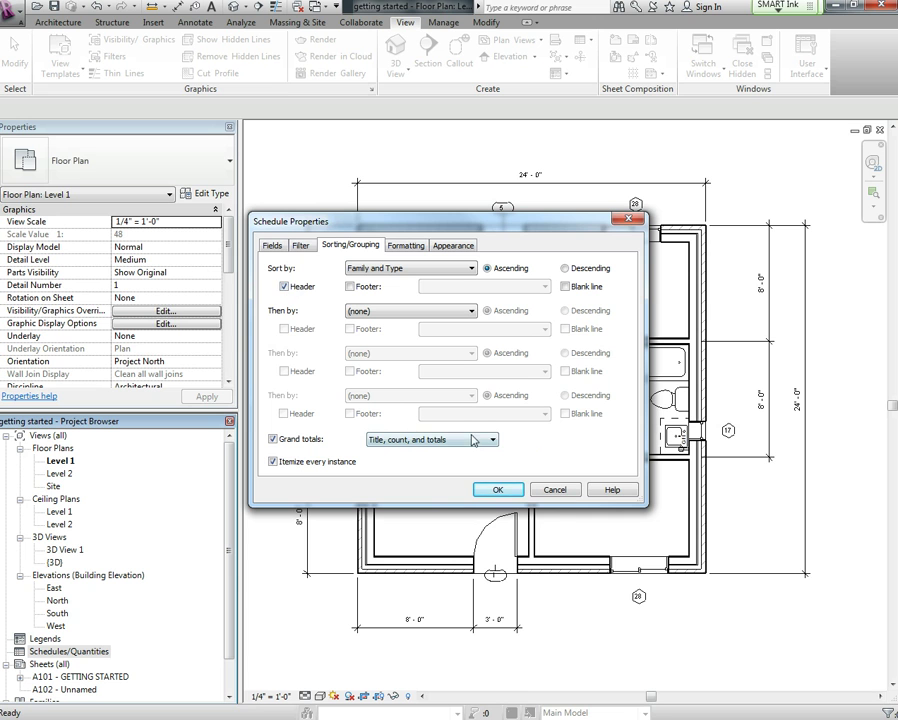
left_click(500, 490)
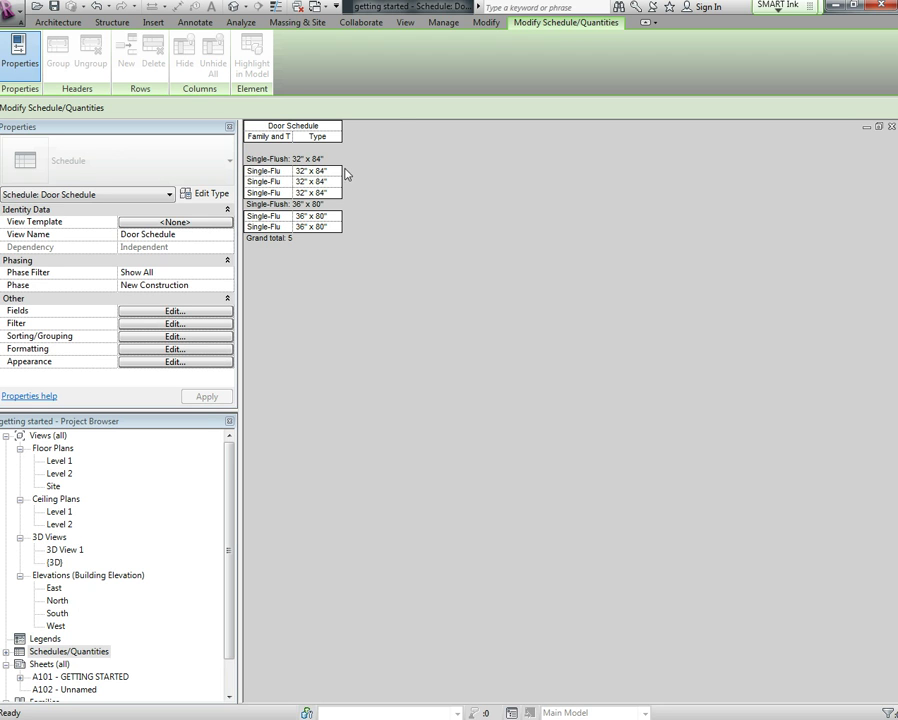
Widen the Type and Family and Type columns of the door schedule, and expand the project's list of schedules
left_click_drag(341, 168, 400, 168)
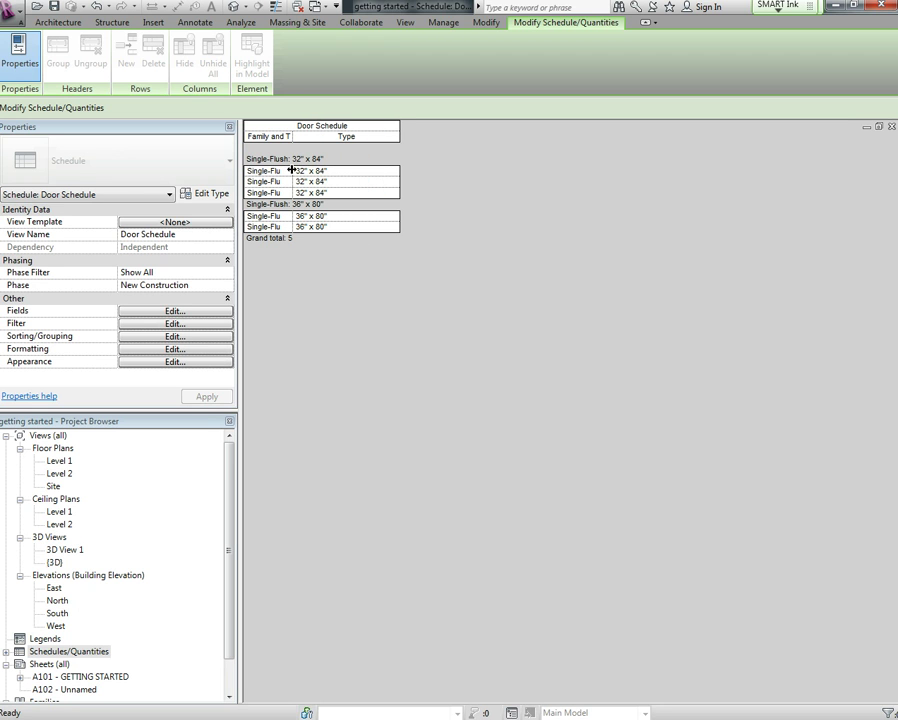
left_click_drag(298, 170, 335, 170)
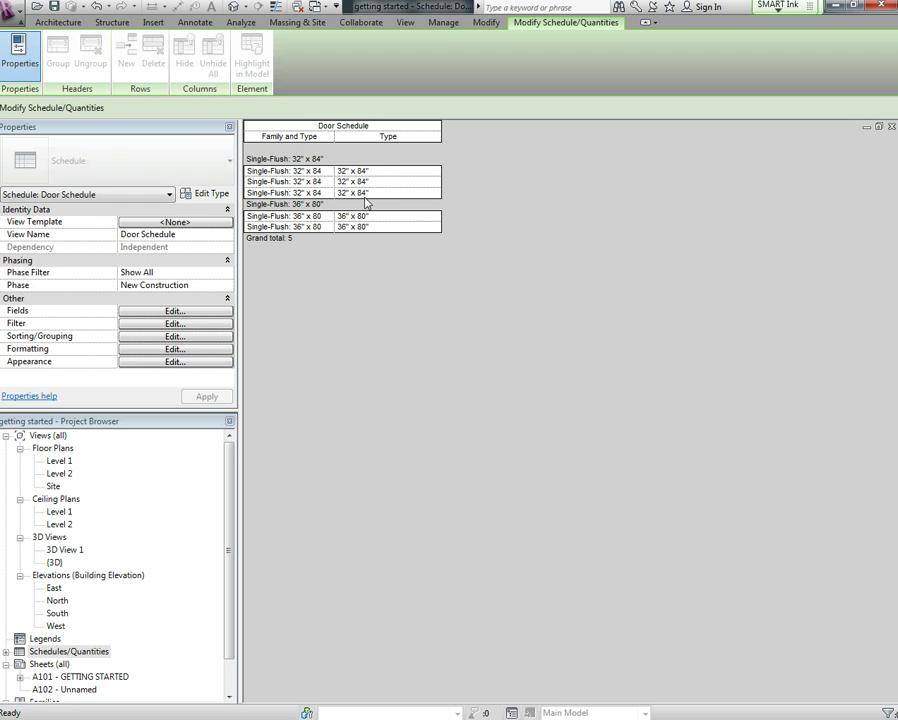
left_click(7, 653)
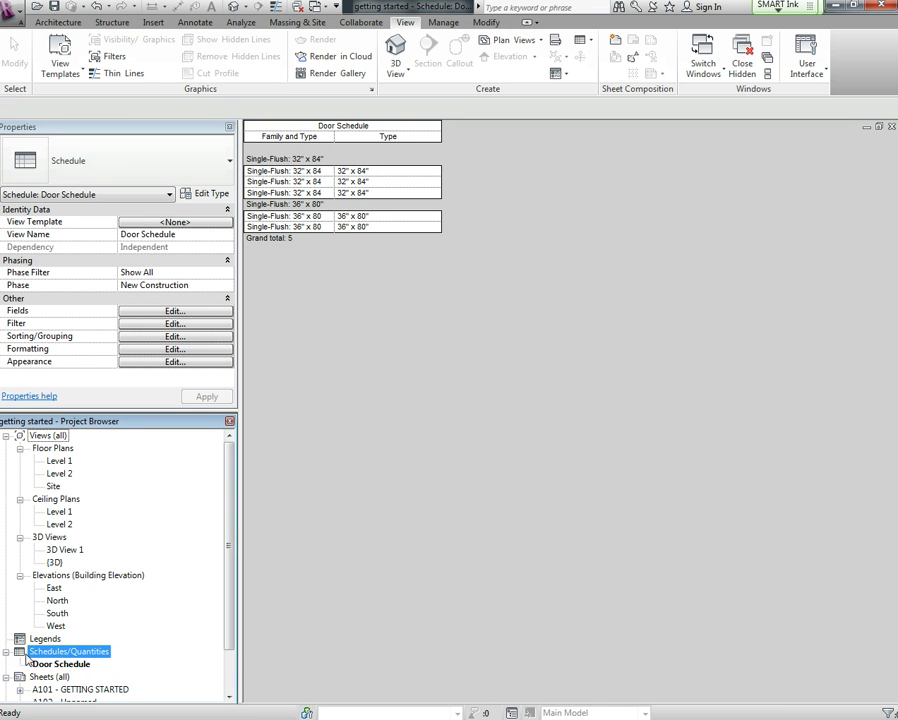
right_click(57, 666)
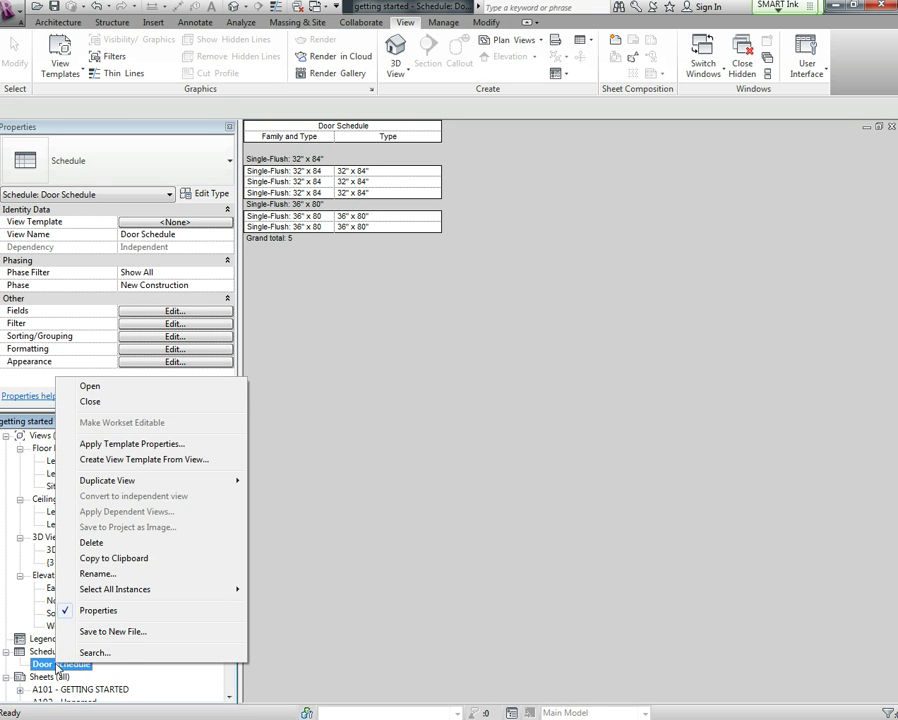
left_click(395, 490)
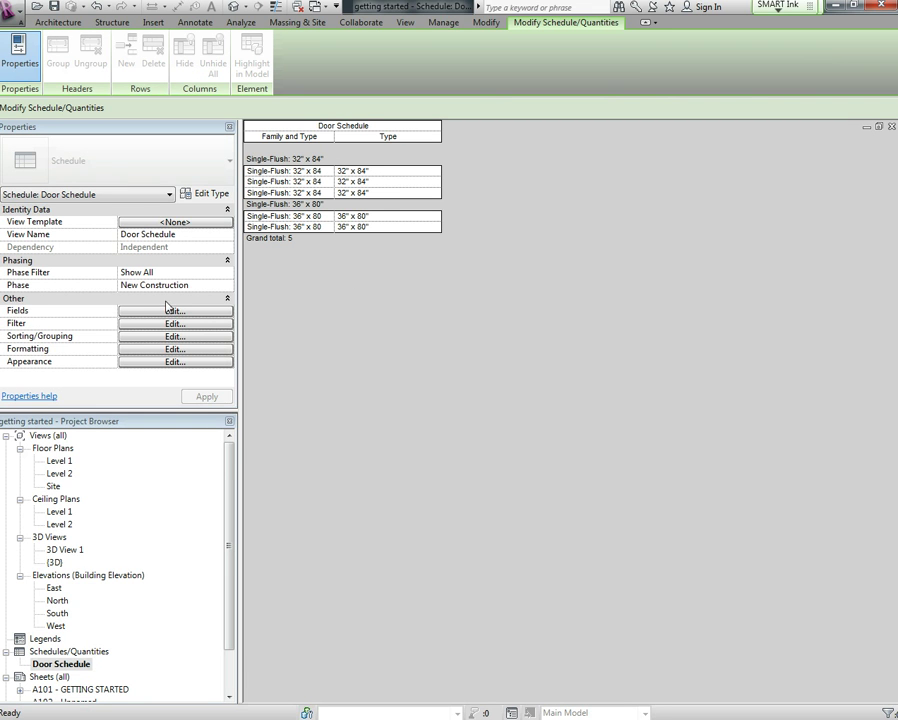
Replace the door schedule's Type field with the Mark field, placing Mark ahead of Family and Type
left_click(174, 312)
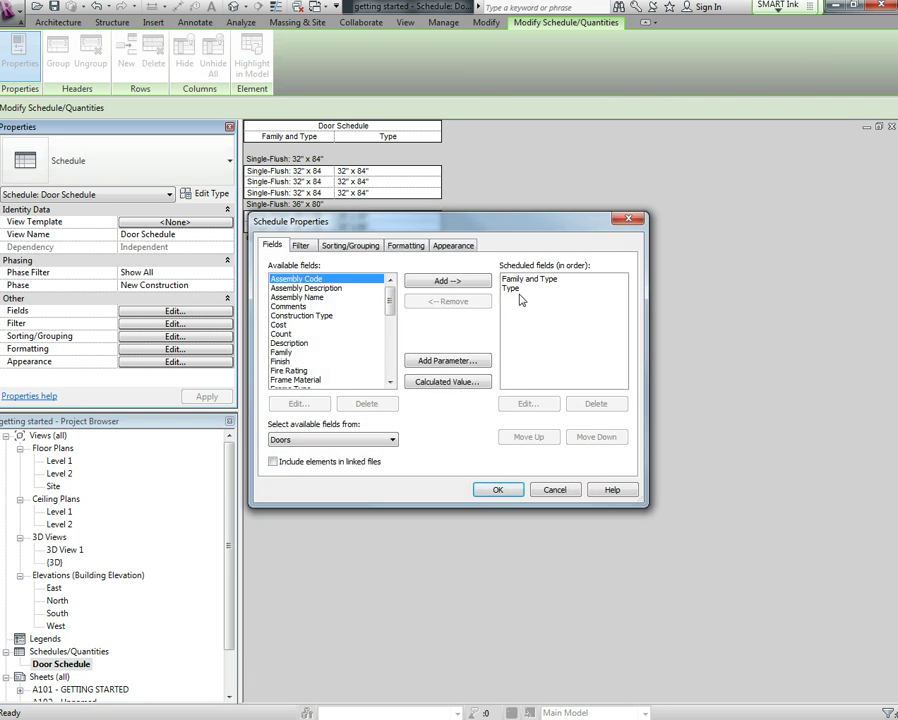
left_click(514, 289)
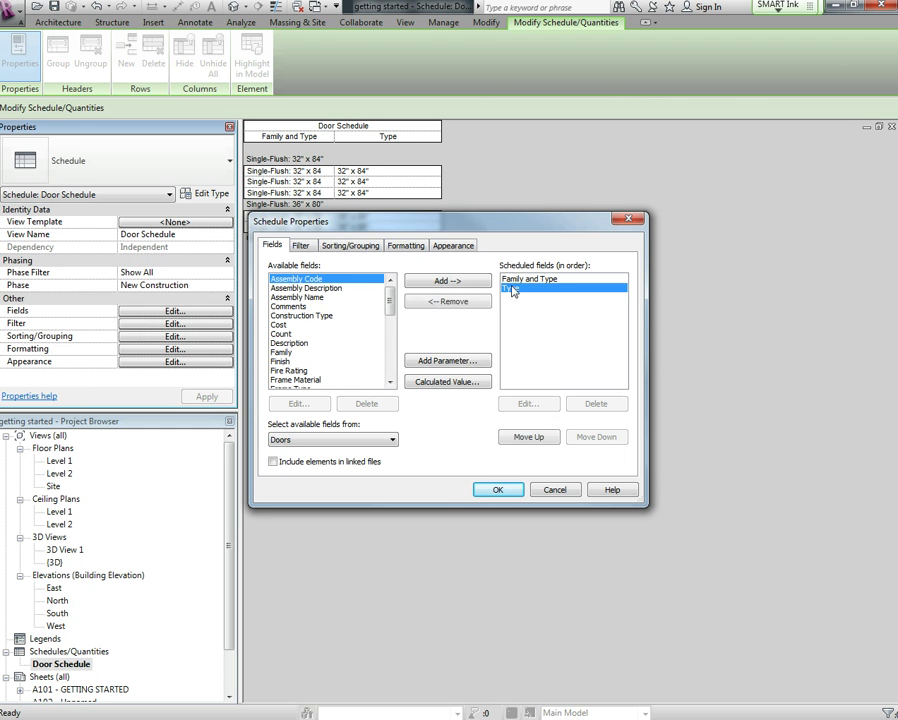
left_click(460, 303)
mouse_move(389, 352)
left_mouse_down()
mouse_move(389, 370)
mouse_move(398, 301)
mouse_move(402, 338)
left_mouse_up()
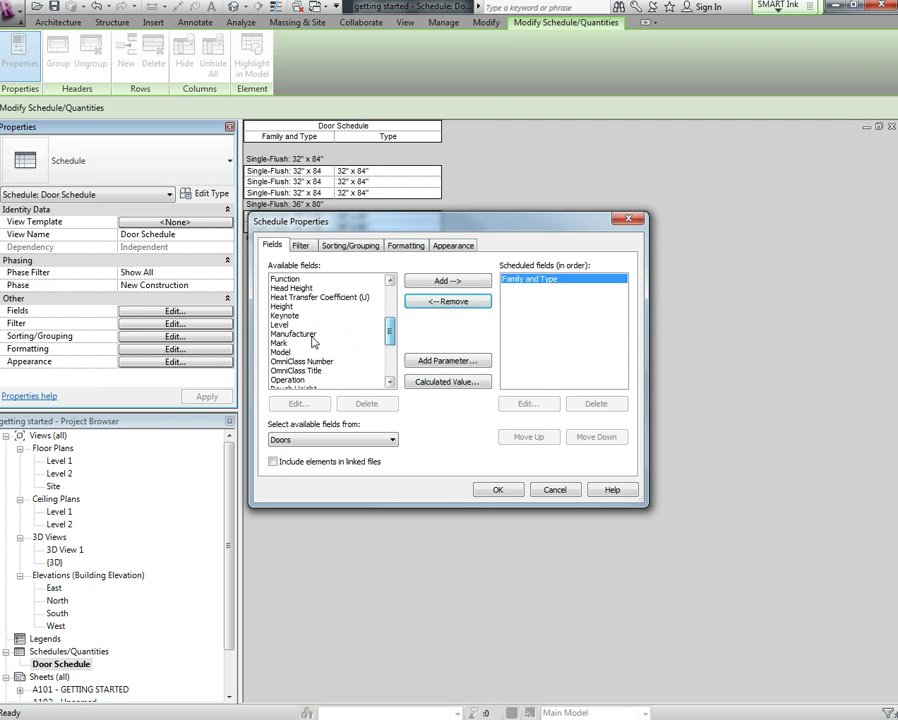
left_click(278, 343)
left_click(446, 281)
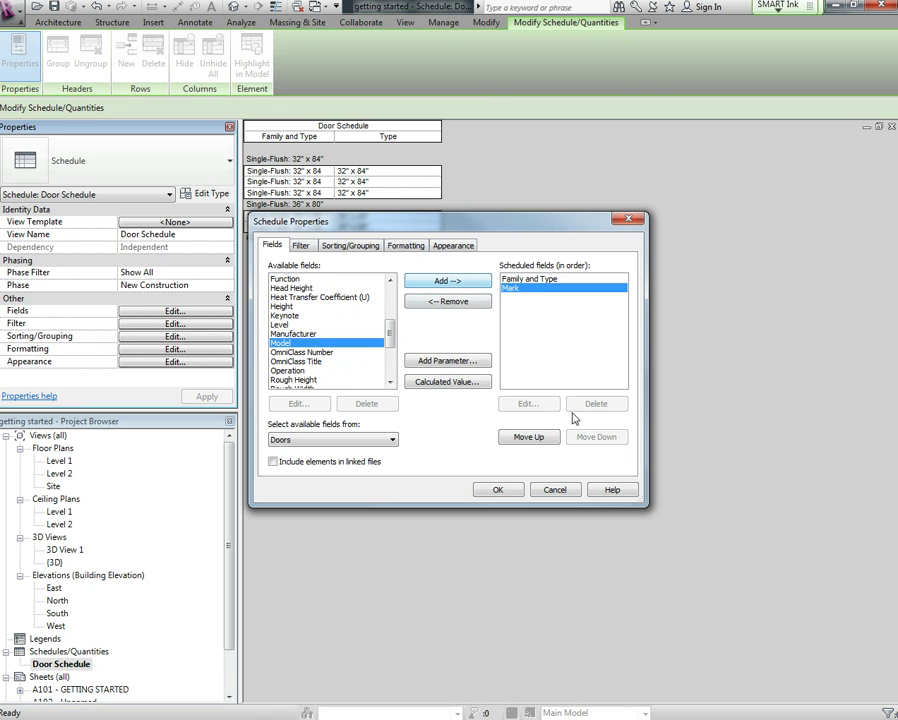
left_click(524, 437)
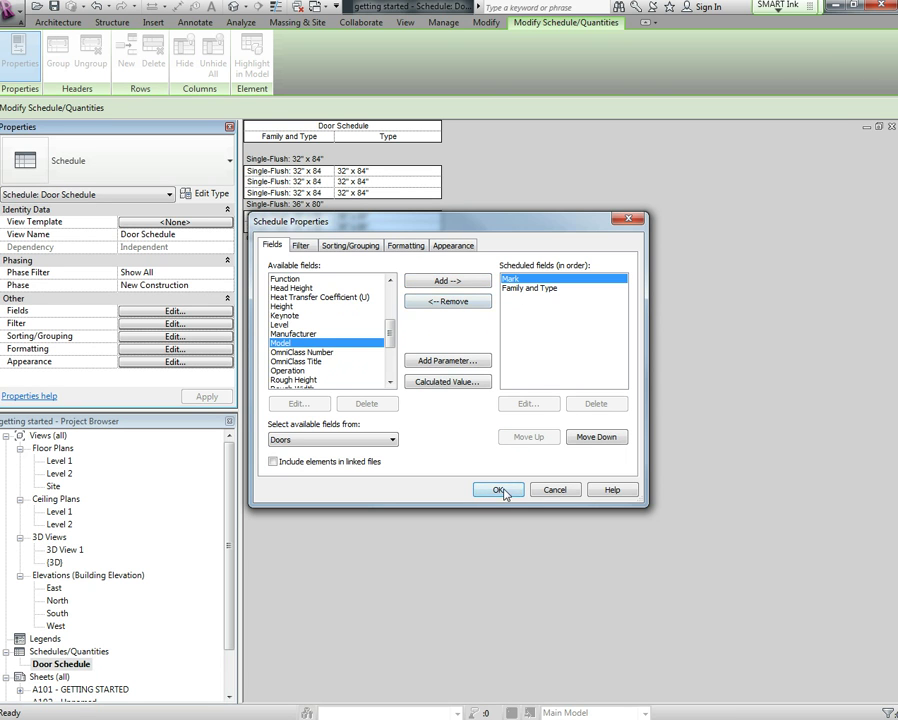
left_click(503, 491)
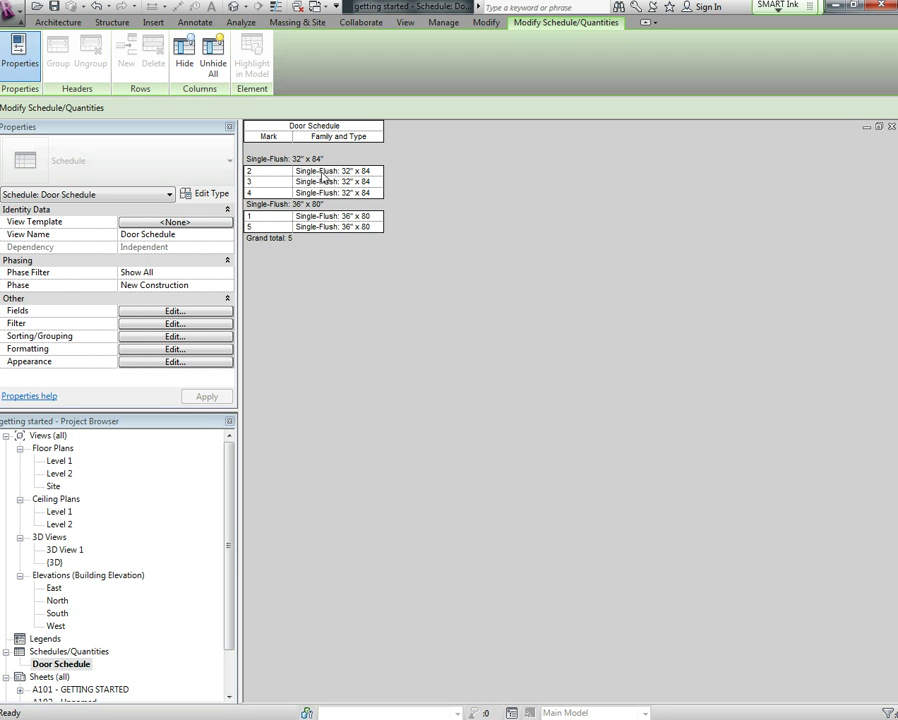
Show the door with mark 2 from the schedule in the Level 1 floor plan
left_click(260, 174)
left_click(303, 171)
left_click(260, 174)
right_click(335, 172)
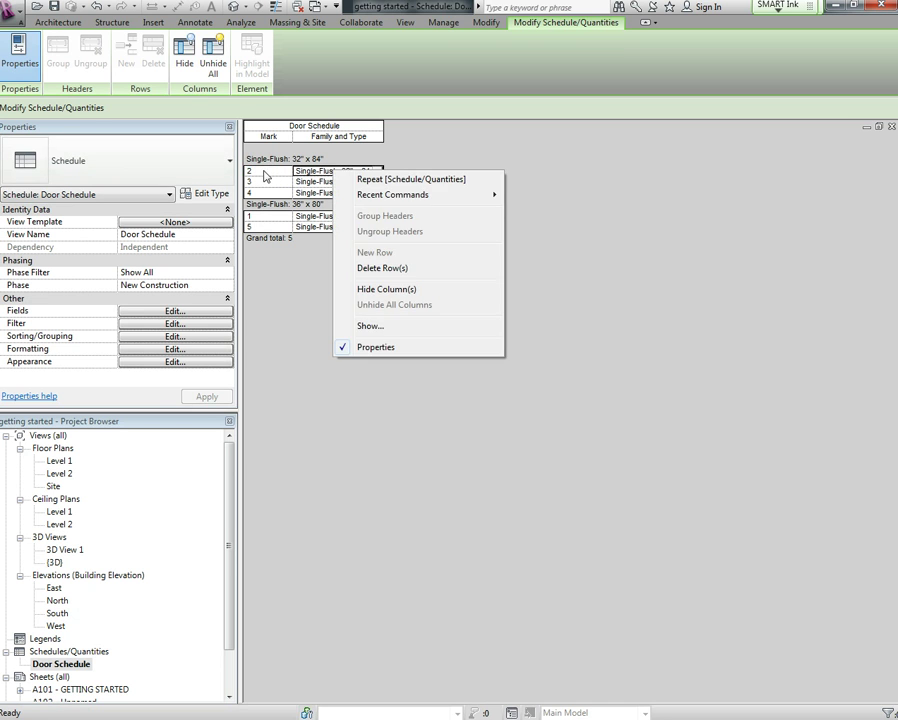
left_click(368, 327)
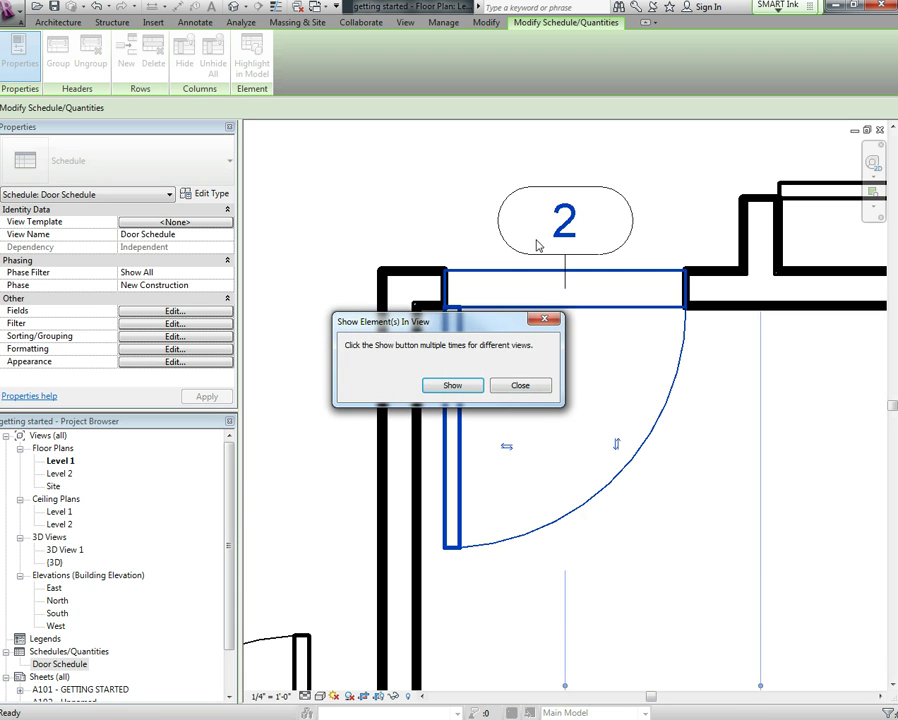
left_click(519, 390)
scroll(583, 410, "down", 3)
scroll(583, 410, "down", 3)
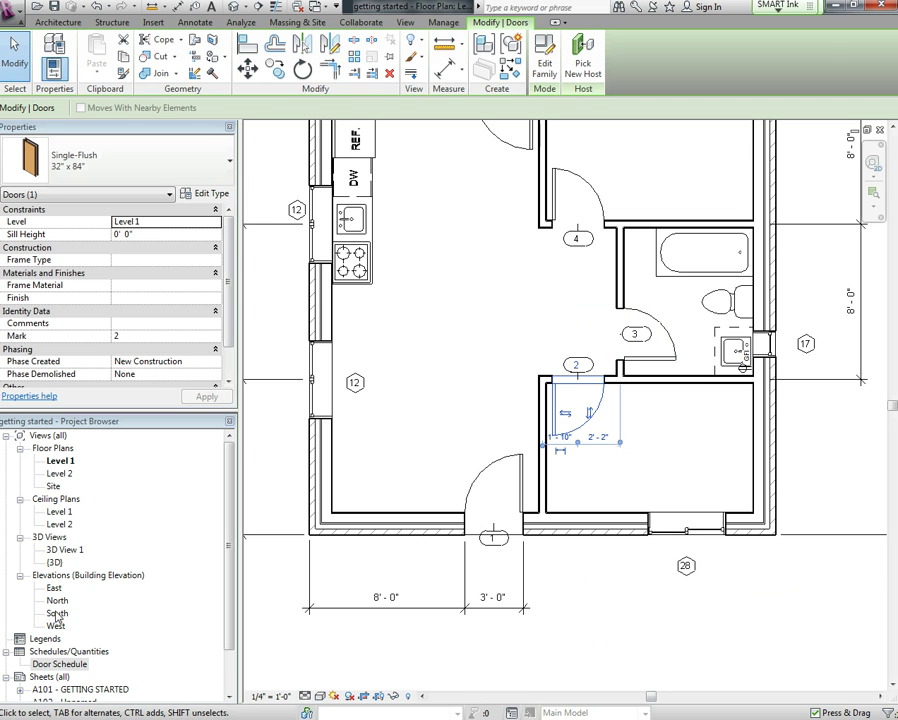
Show the door with mark 1 from the door schedule in the Level 1 floor plan and the 3D view
left_click(42, 652)
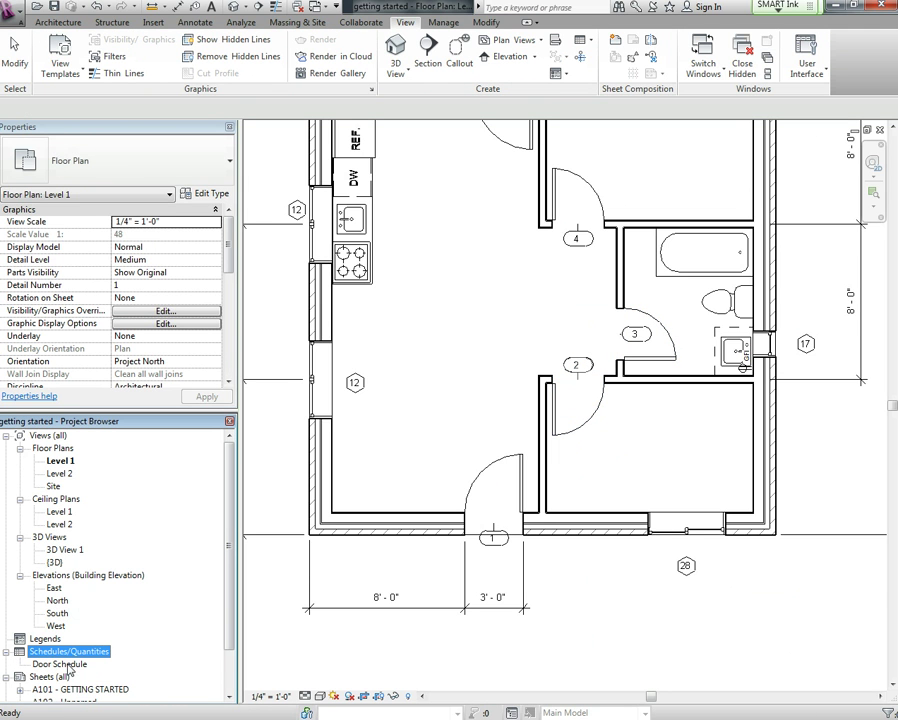
double_click(62, 665)
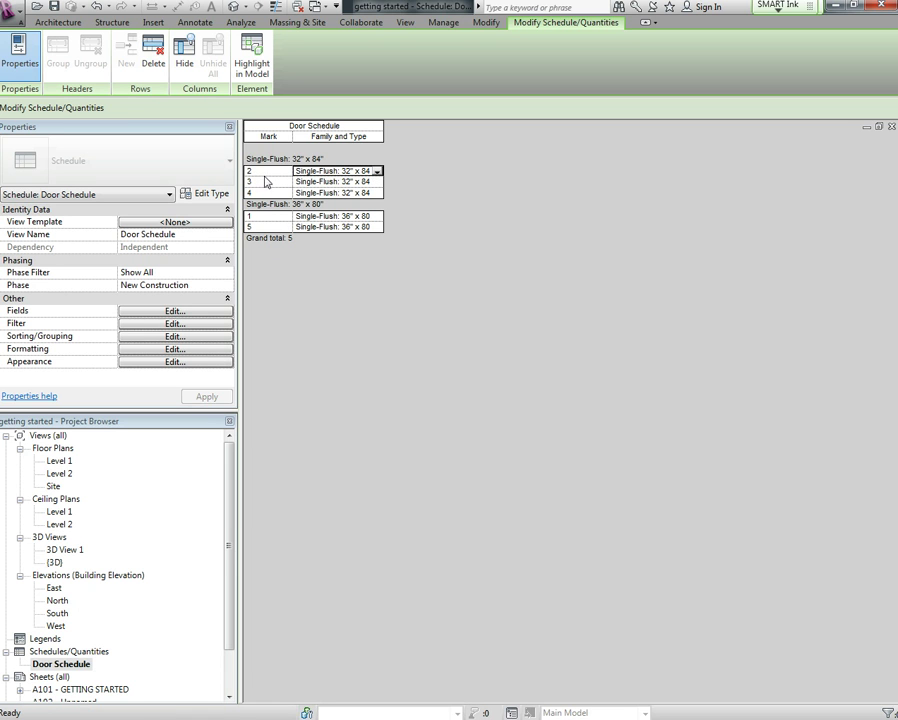
right_click(258, 218)
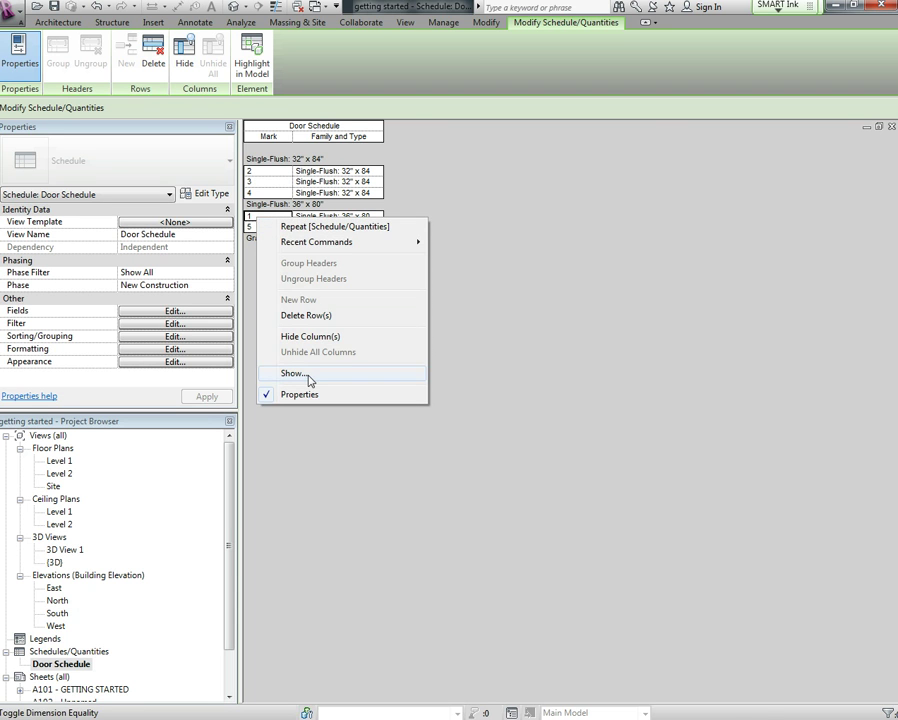
left_click(293, 373)
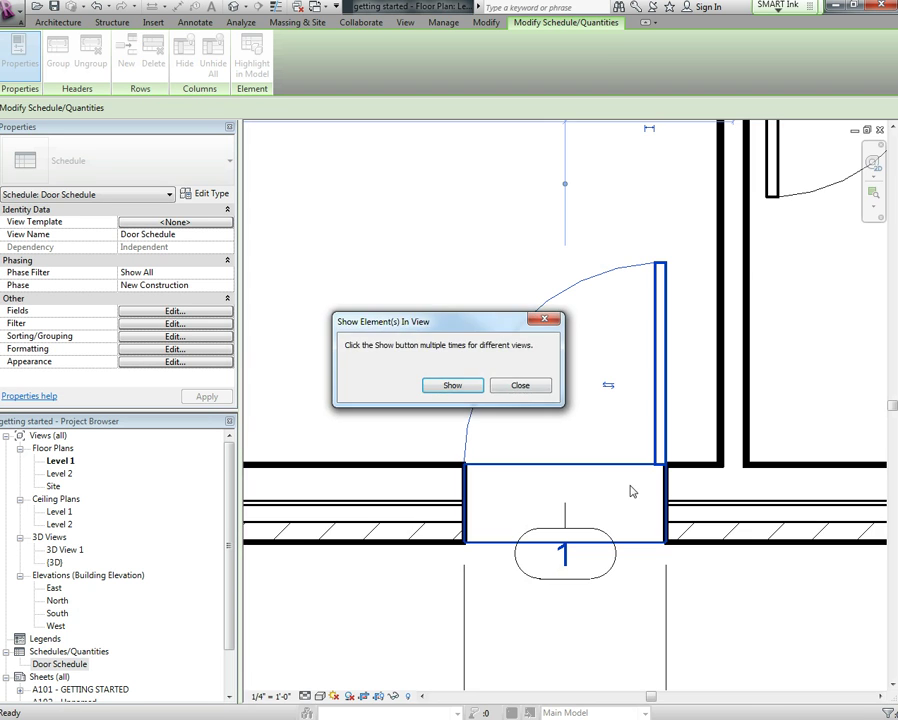
left_click(450, 385)
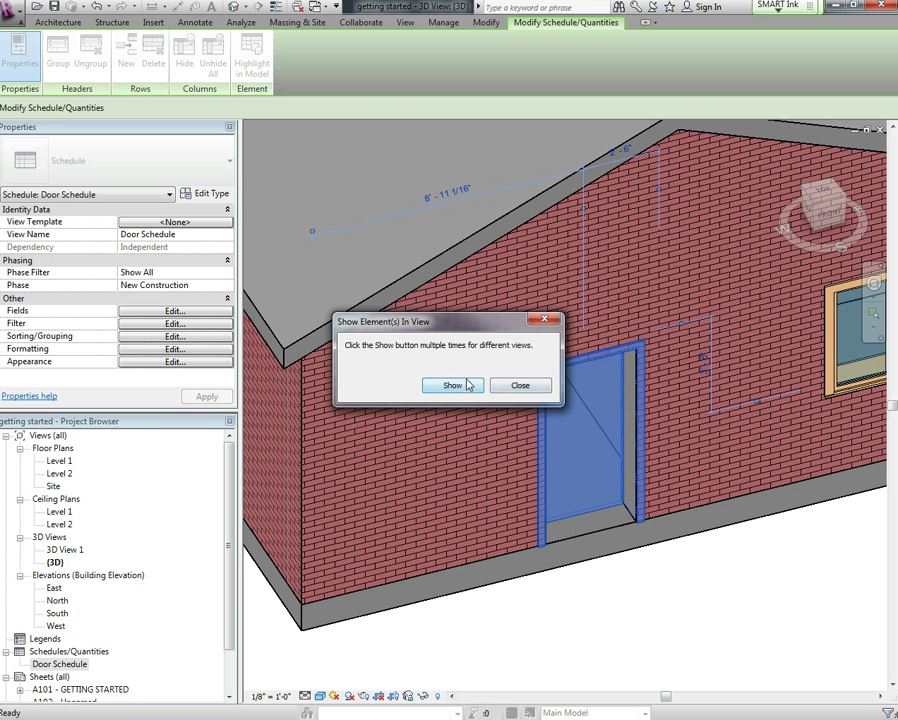
left_click(453, 385)
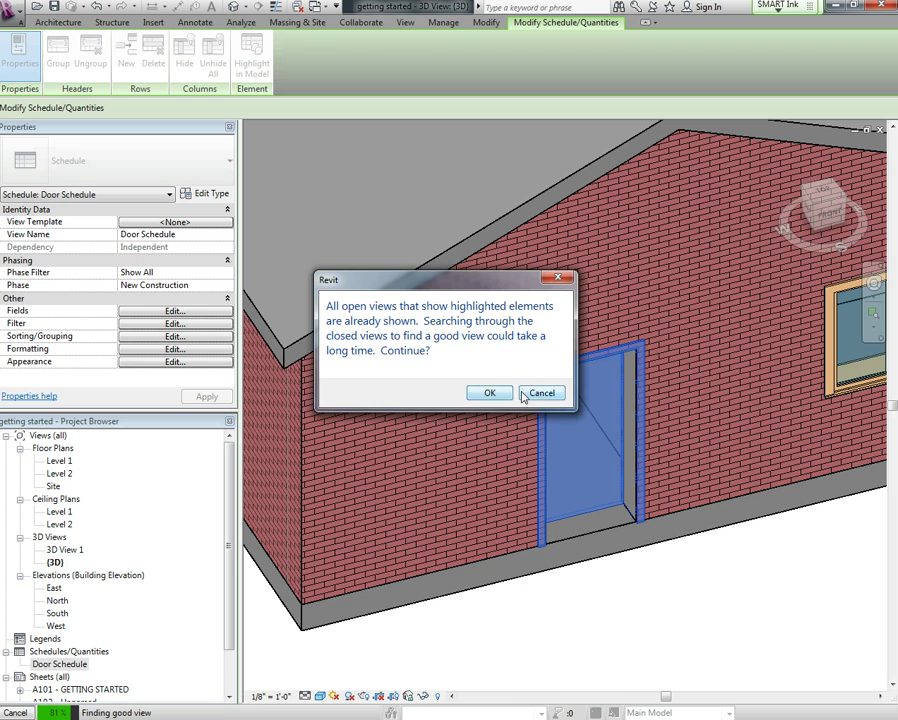
left_click(542, 392)
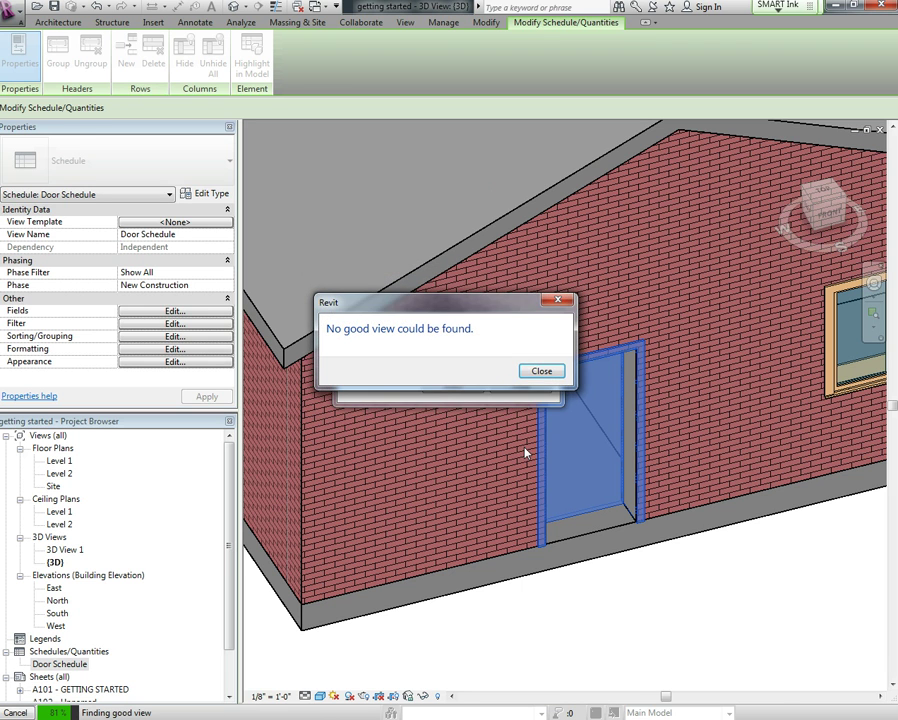
left_click(563, 371)
left_click(568, 384)
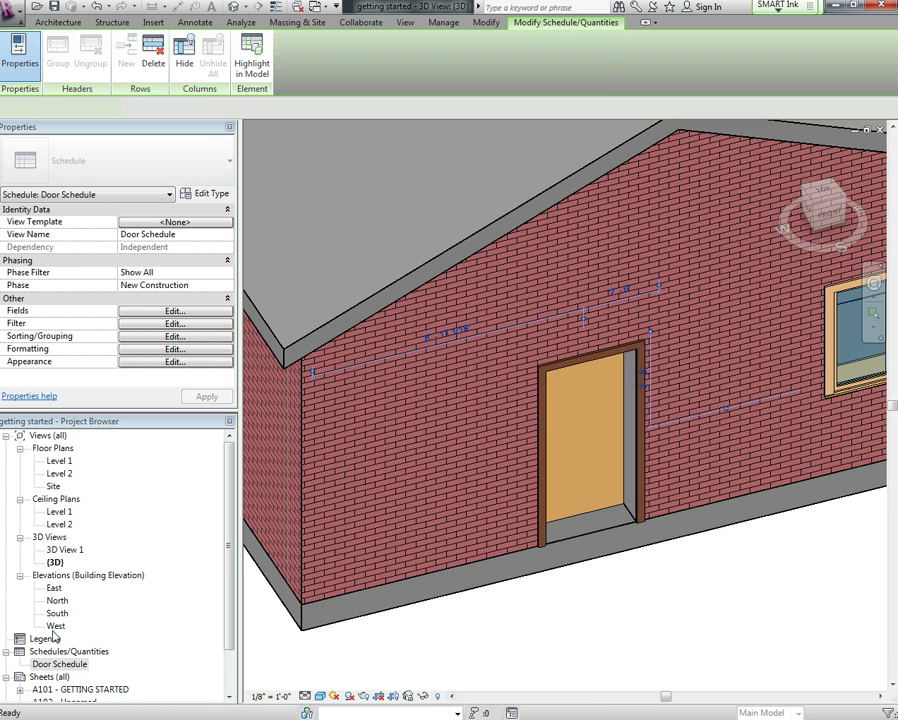
Remove the header and the Family and Type sorting from the door schedule
double_click(59, 664)
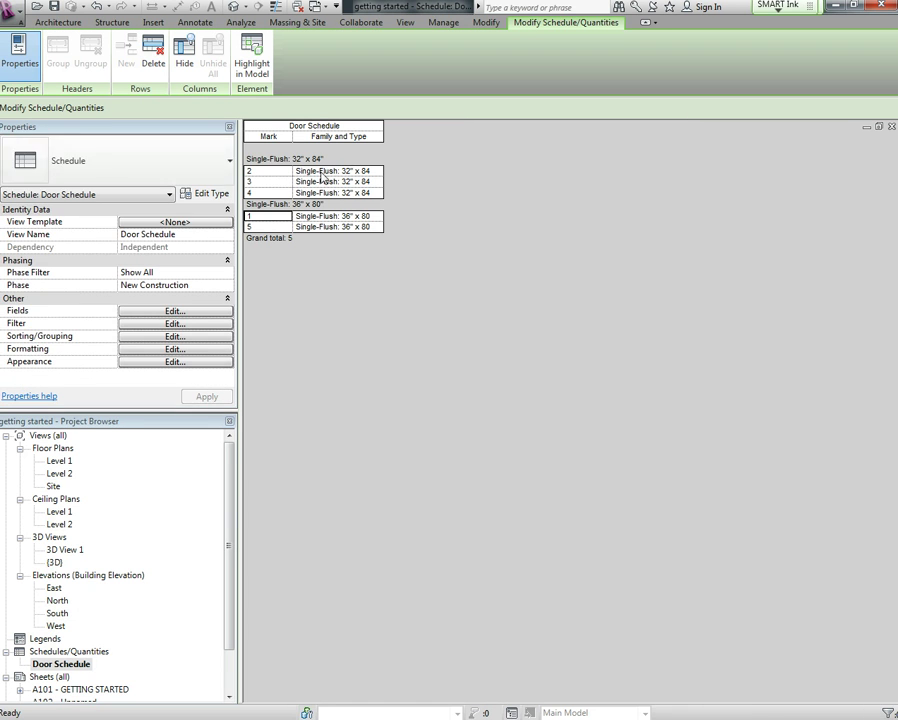
left_click(167, 325)
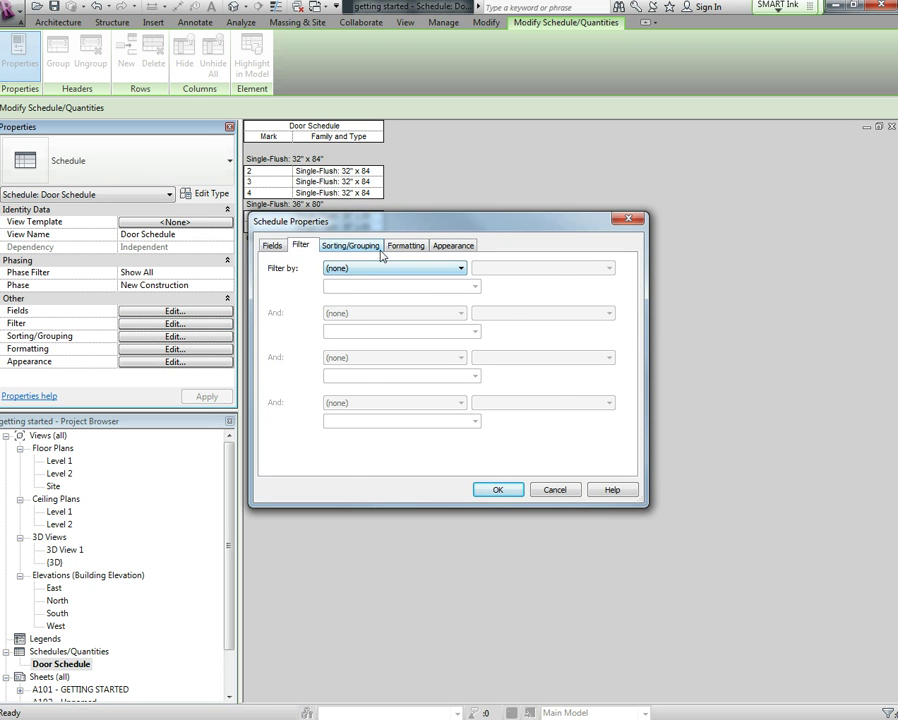
left_click(349, 247)
left_click(284, 287)
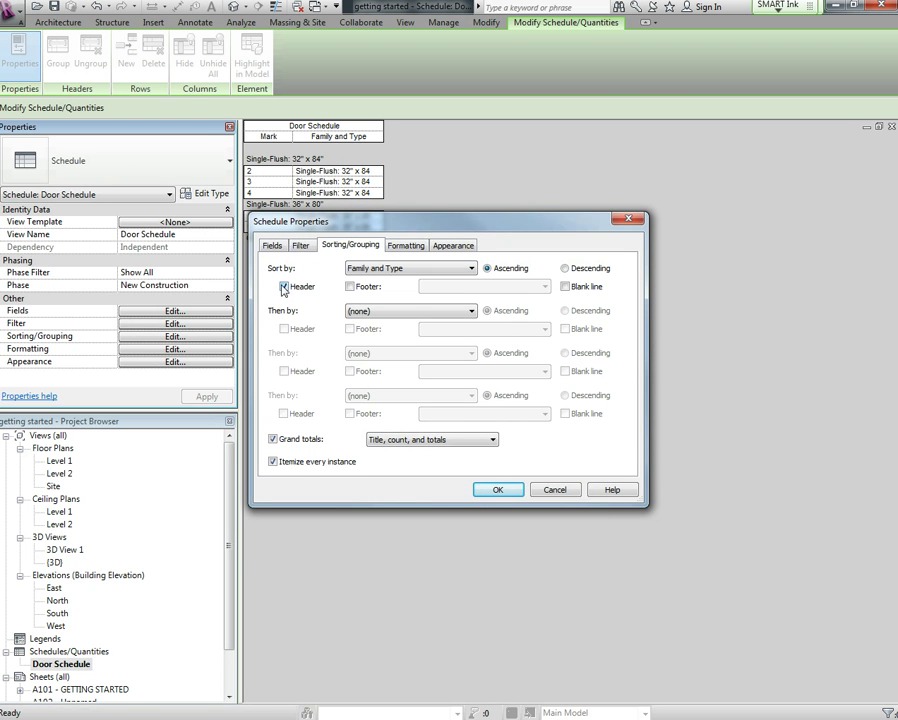
left_click(284, 287)
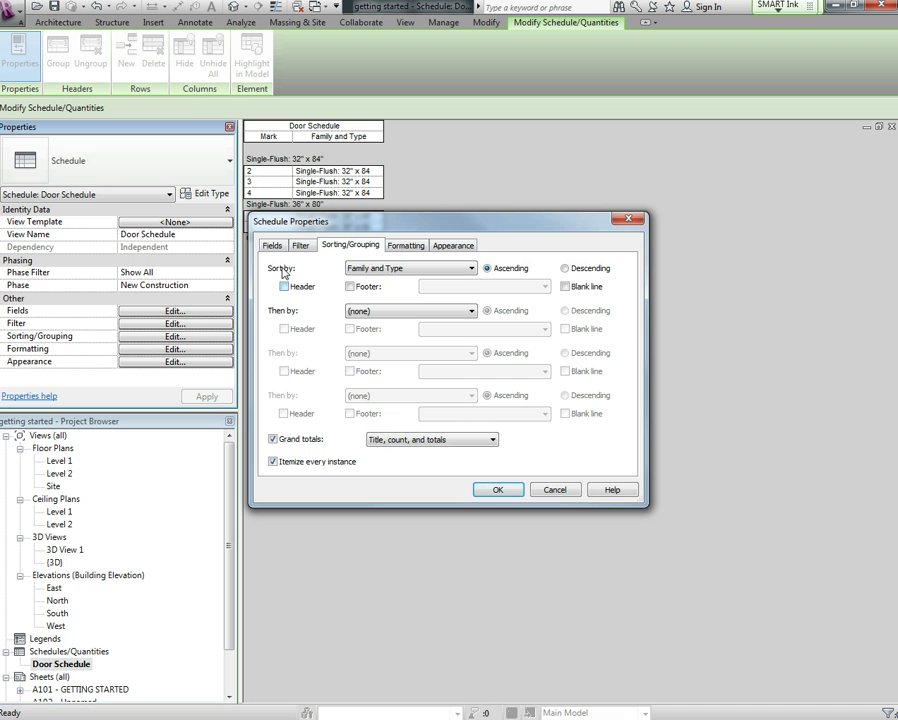
left_click(463, 274)
left_click(400, 280)
left_click(497, 489)
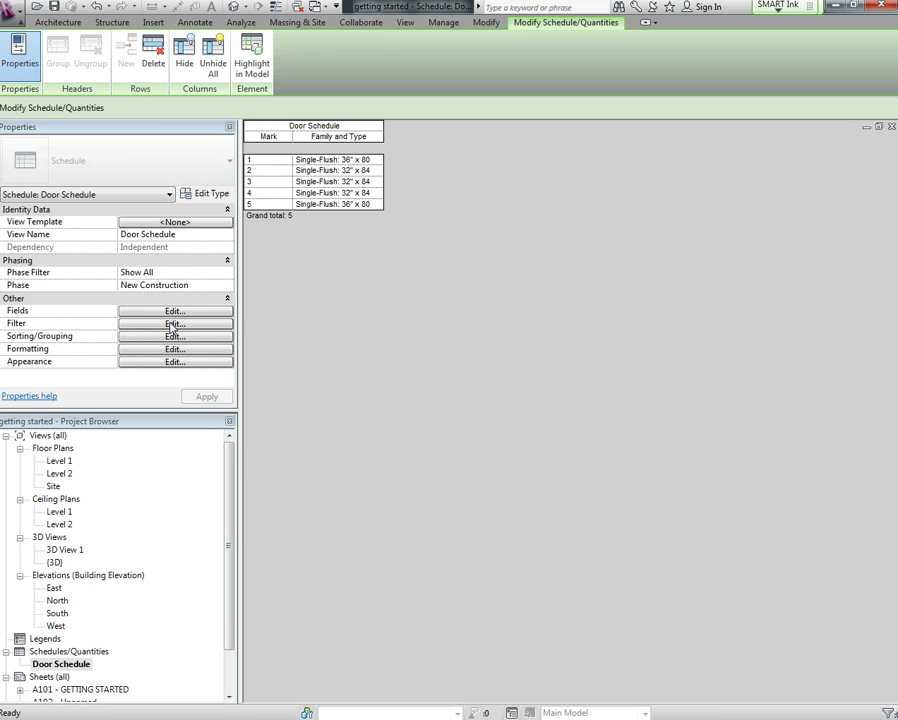
Sort the door schedule by Family and Type again in ascending order, with a header for each group
left_click(172, 325)
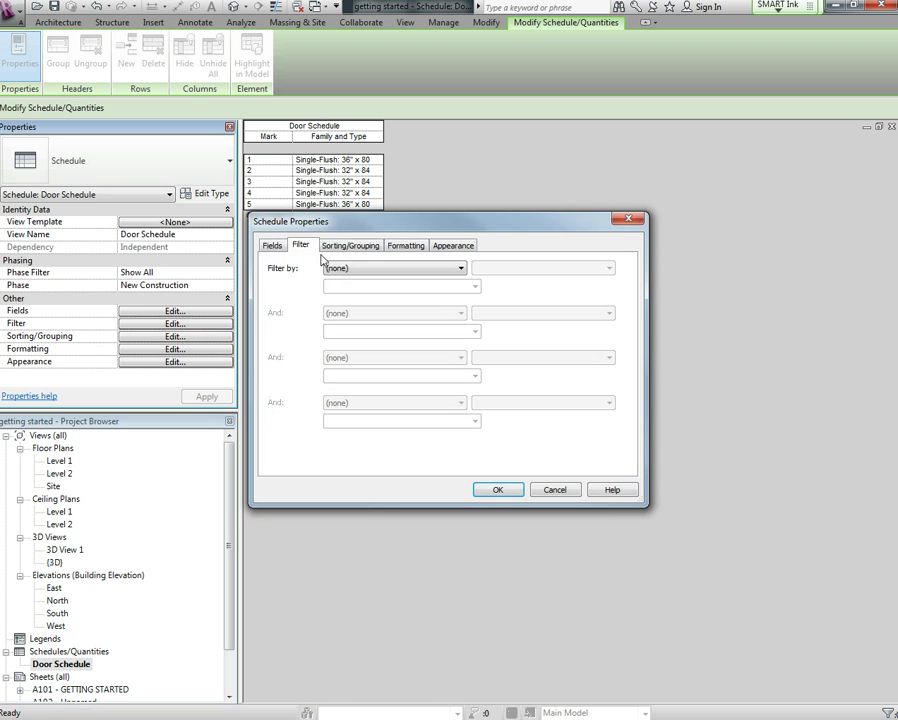
left_click(349, 247)
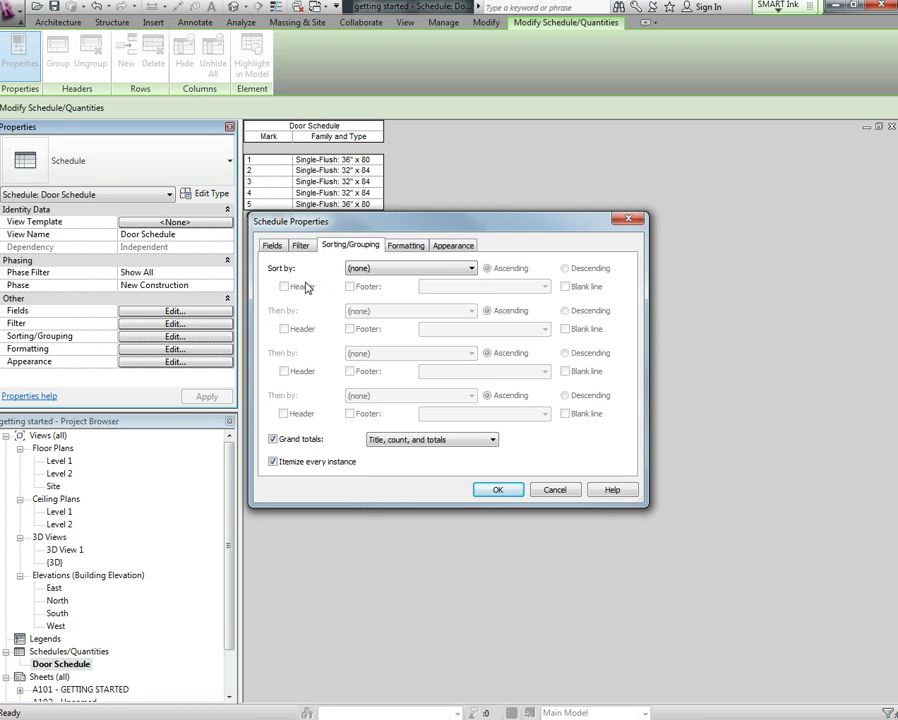
left_click(468, 268)
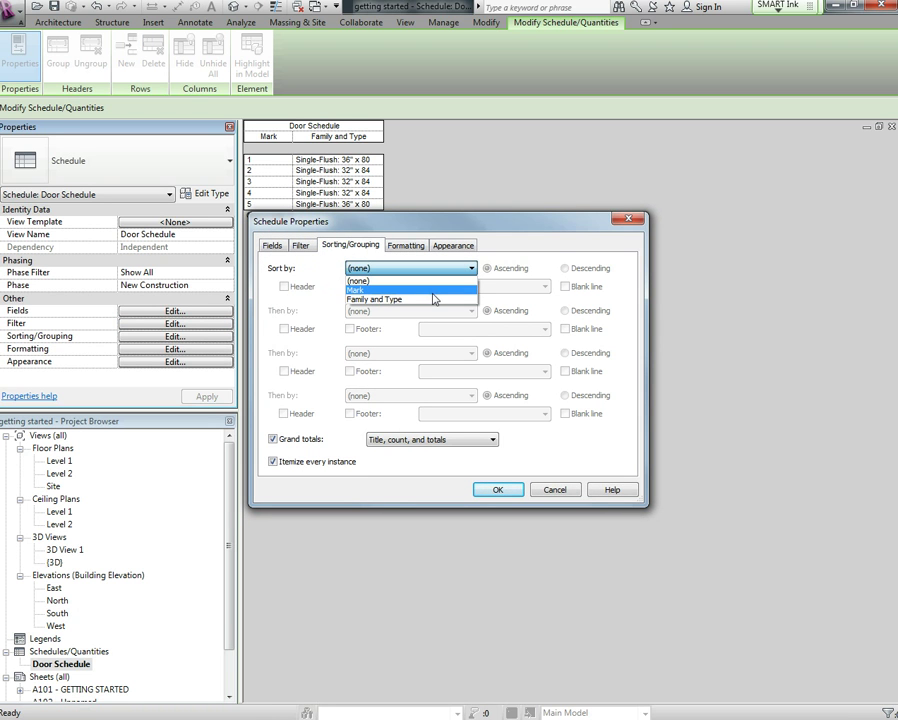
left_click(432, 300)
left_click(284, 287)
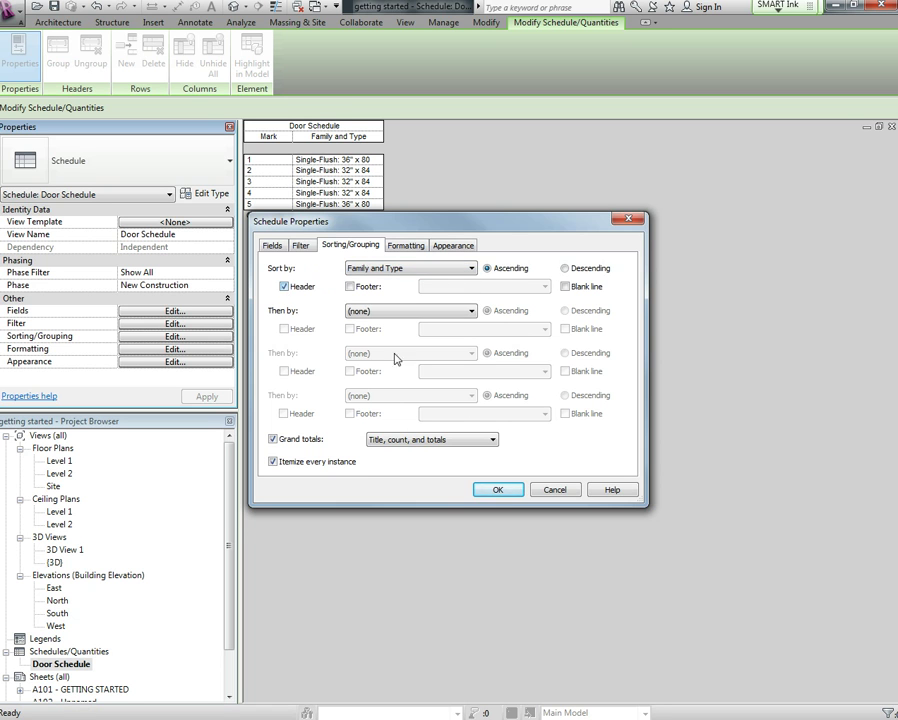
left_click(486, 494)
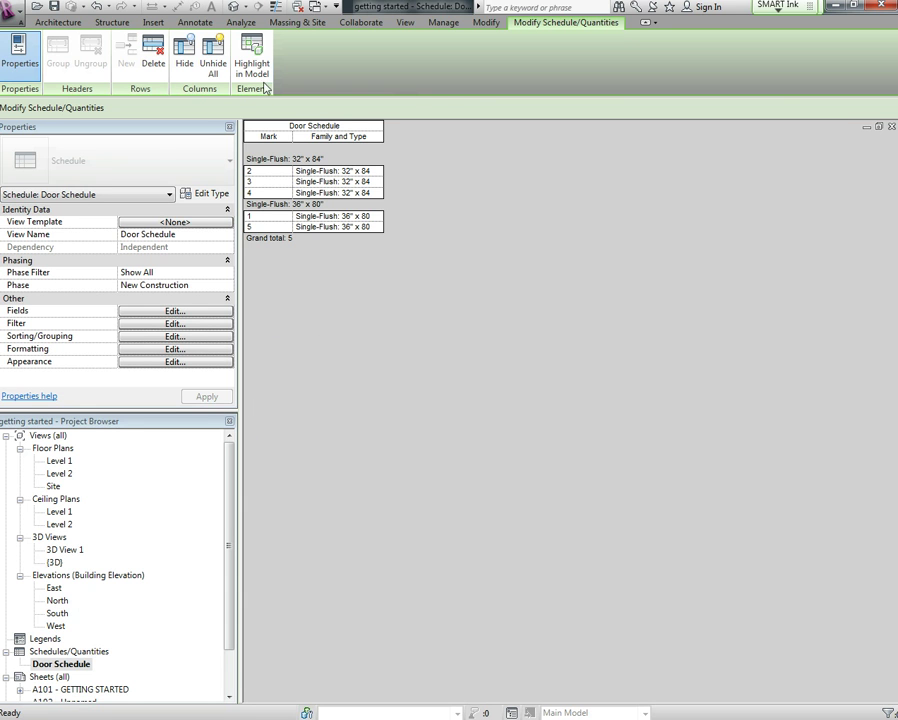
From the Level 1 floor plan, create a new schedule for the Windows category in the New Construction phase
double_click(60, 461)
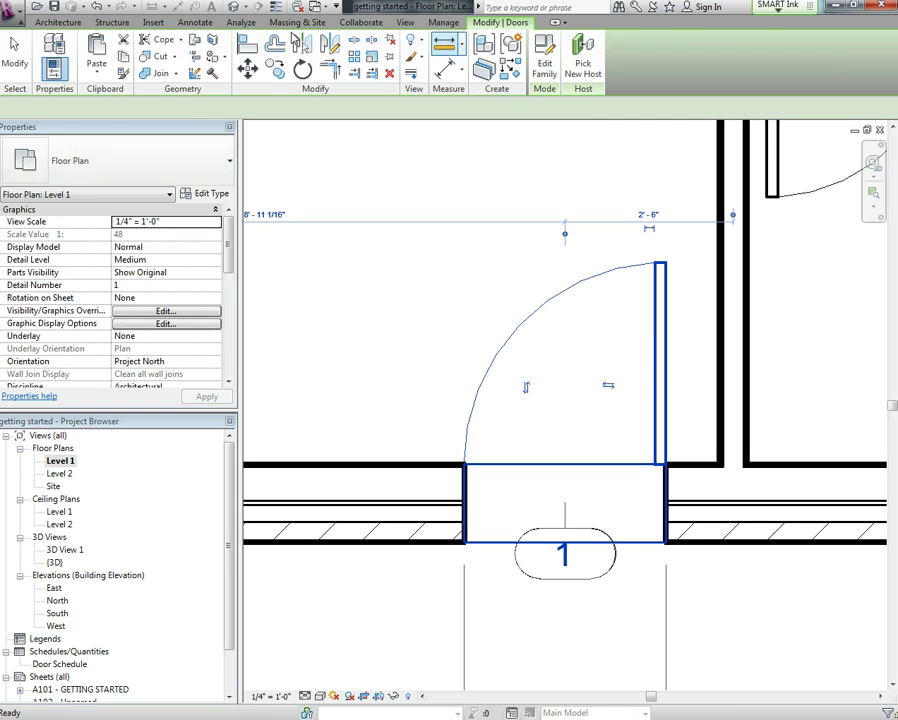
left_click(405, 22)
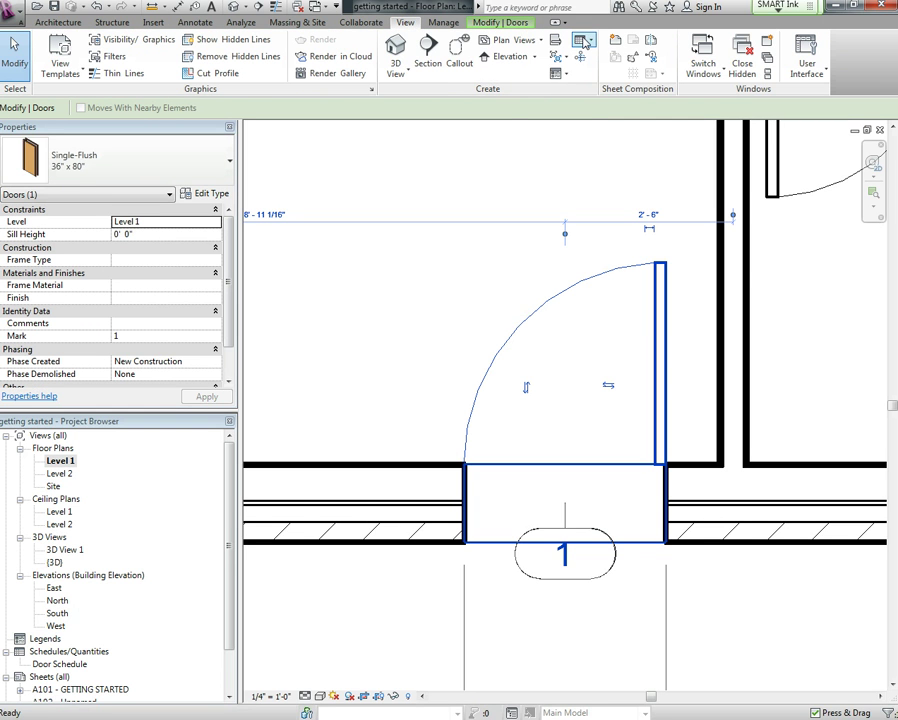
left_click(580, 40)
left_click(548, 64)
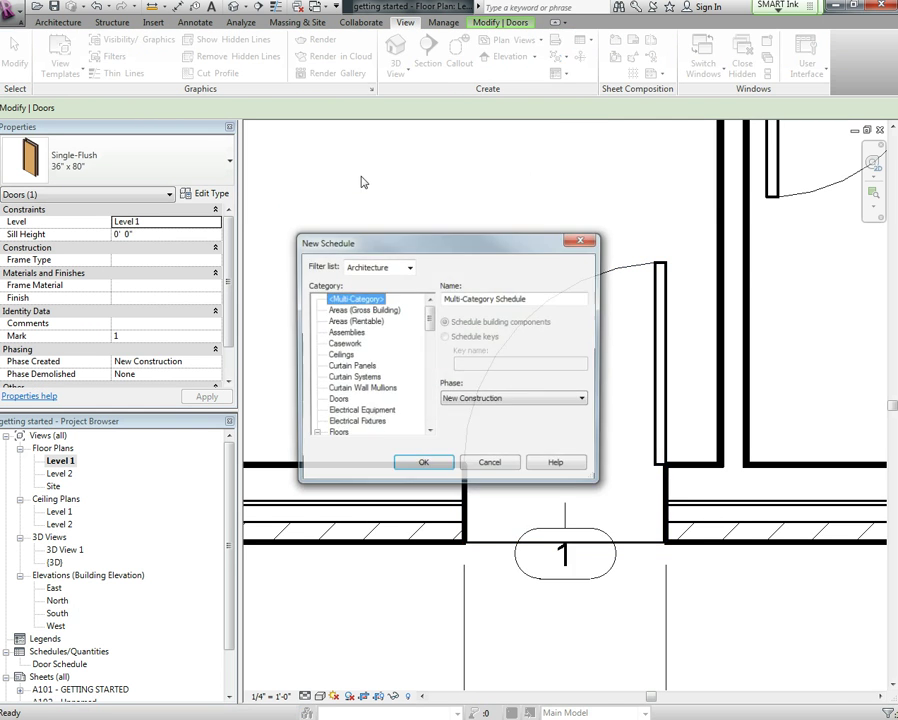
left_click_drag(428, 325, 428, 407)
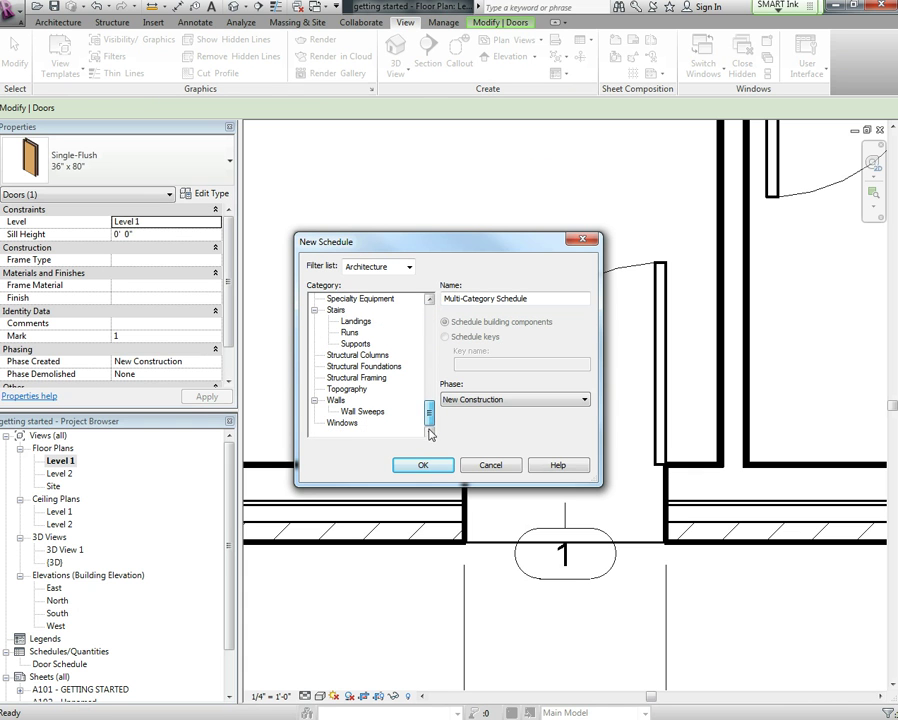
left_click(348, 423)
left_click(422, 465)
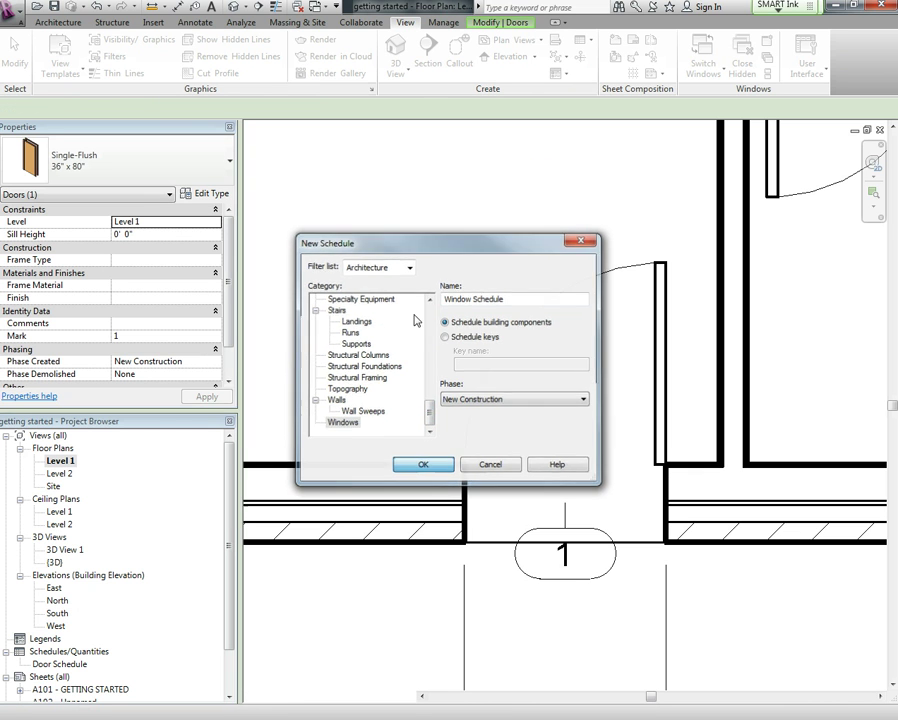
Add the Family and Type, Mark and Sill Height fields to the window schedule, in that order, and generate the schedule
left_click_drag(391, 306, 391, 312)
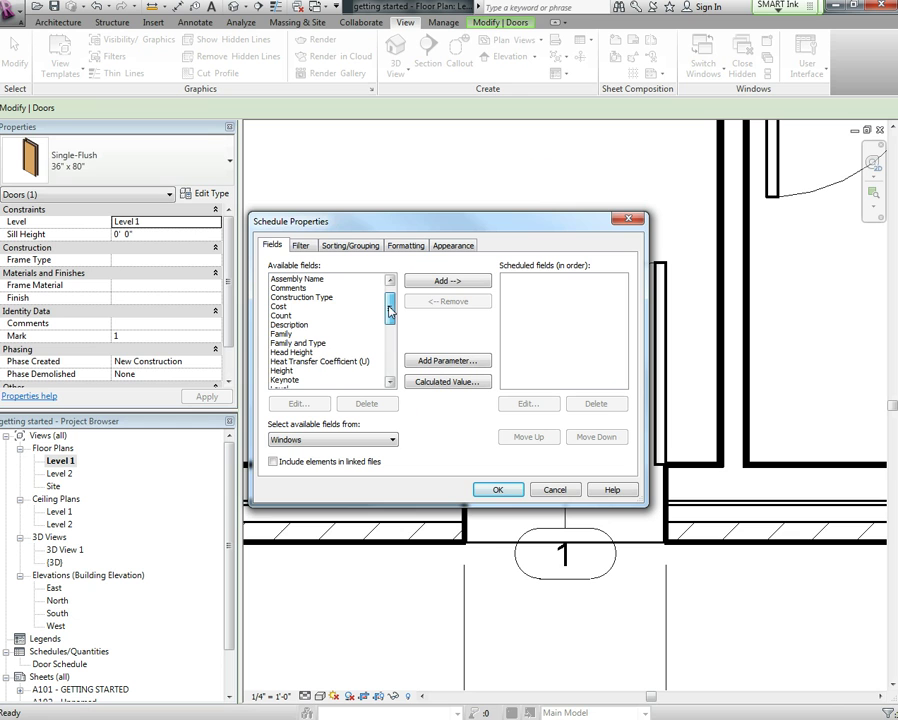
left_click(298, 343)
left_click(452, 281)
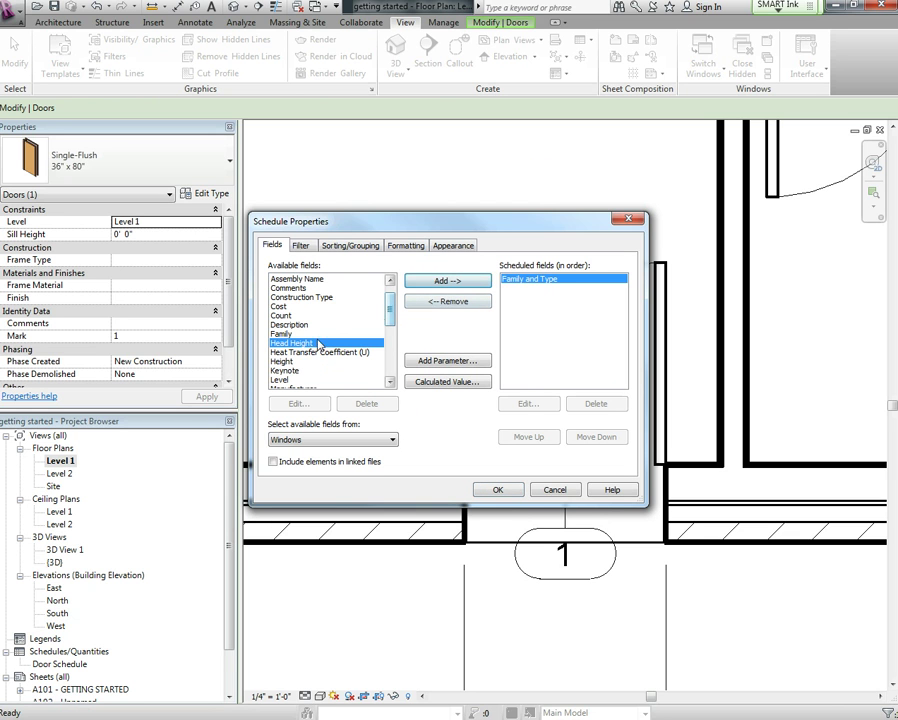
left_click_drag(391, 313, 391, 324)
left_click(281, 352)
left_click(446, 281)
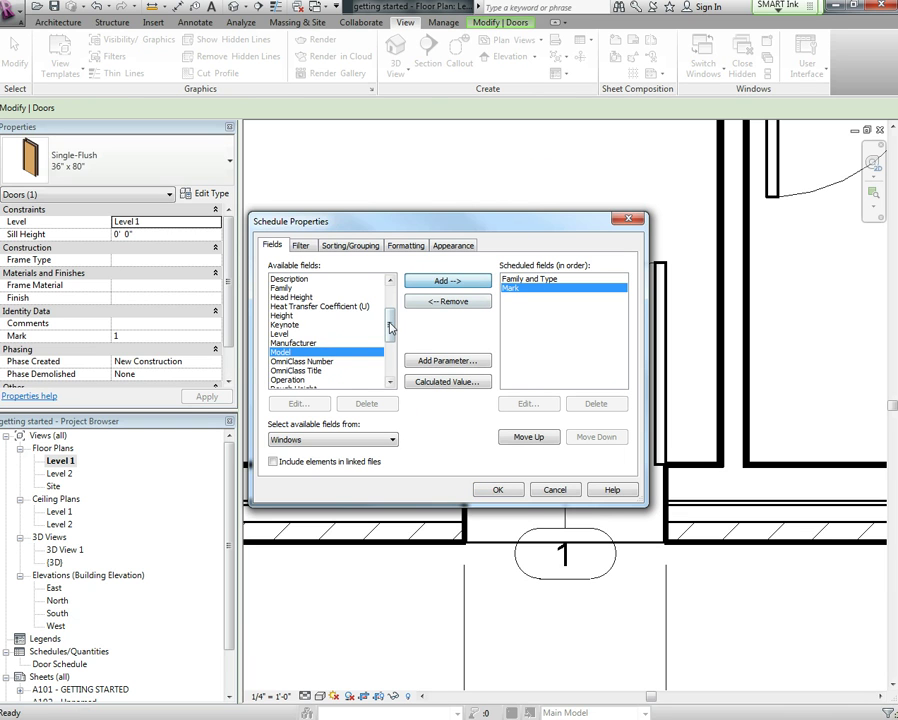
left_click_drag(390, 327, 391, 349)
left_click(288, 343)
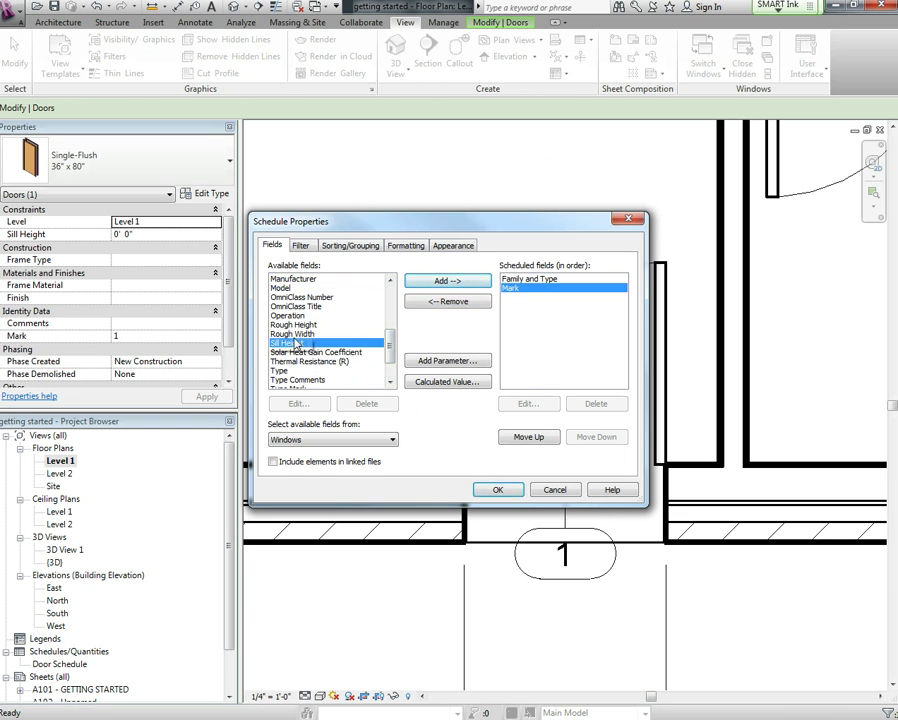
left_click(435, 283)
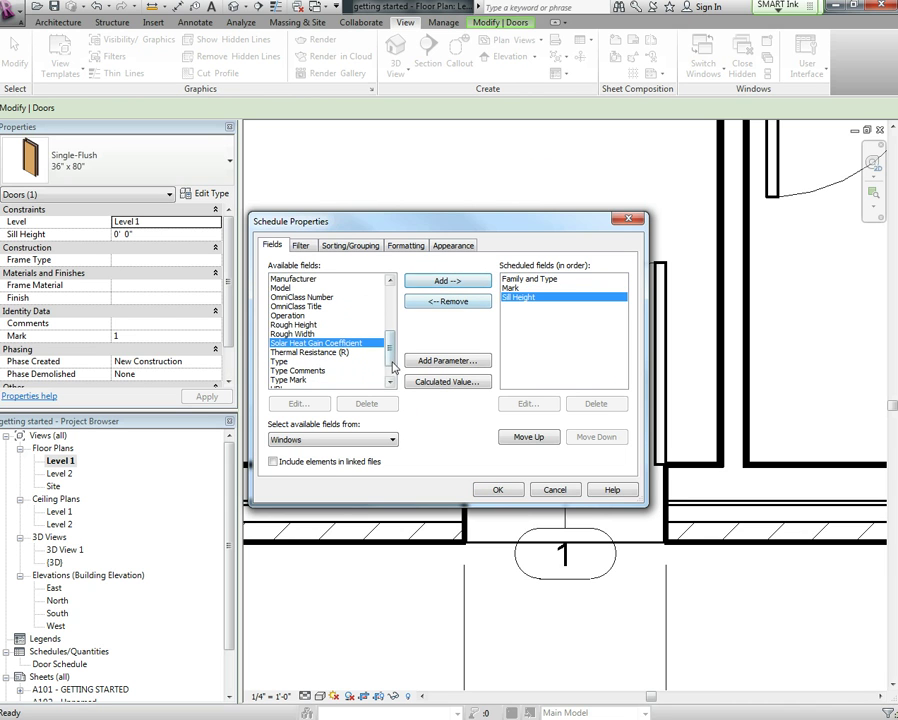
left_click_drag(391, 352, 391, 372)
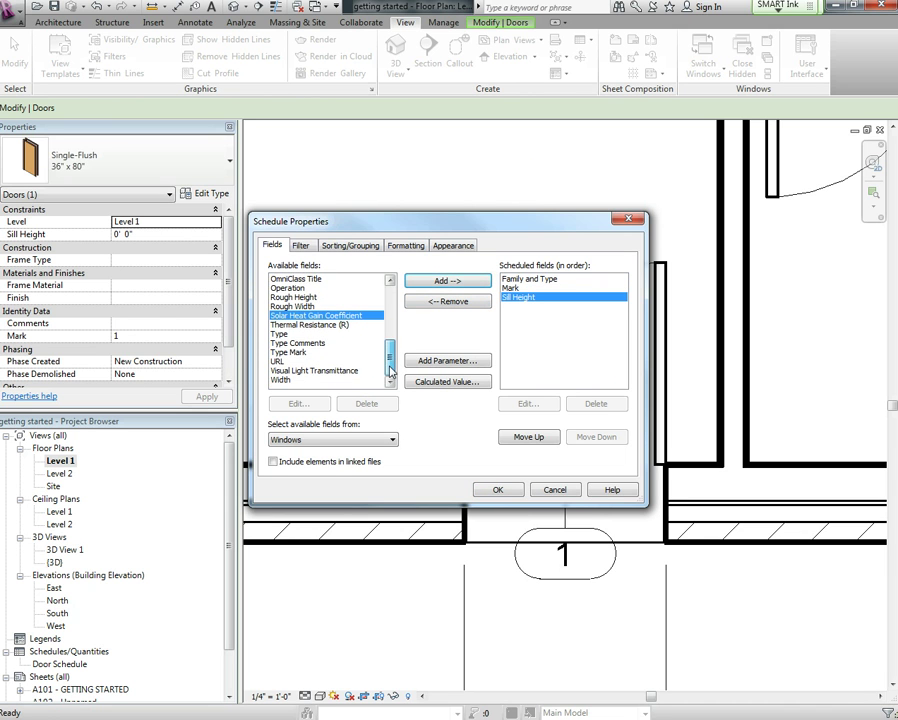
left_click(497, 491)
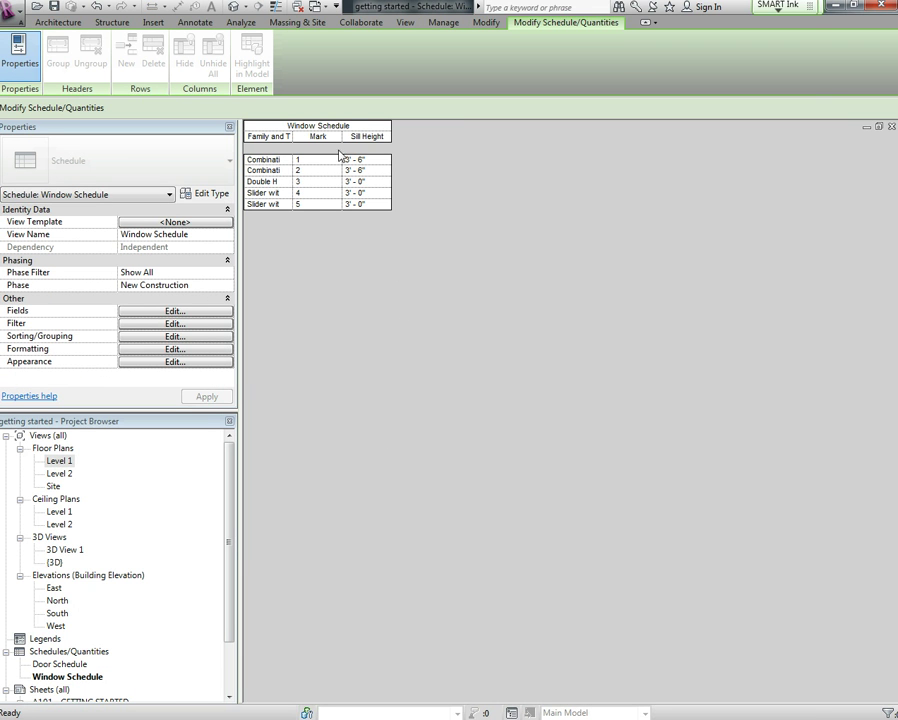
Widen the window schedule's Family and Type column and sort by Family and Type in ascending order with a header for each group
left_click_drag(294, 131, 387, 132)
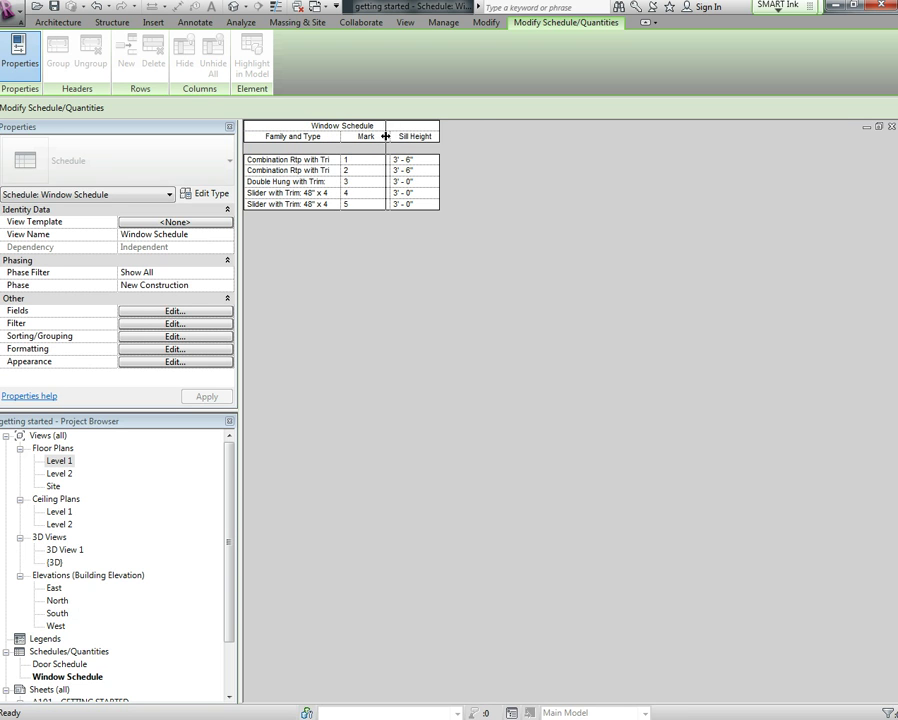
left_click(160, 324)
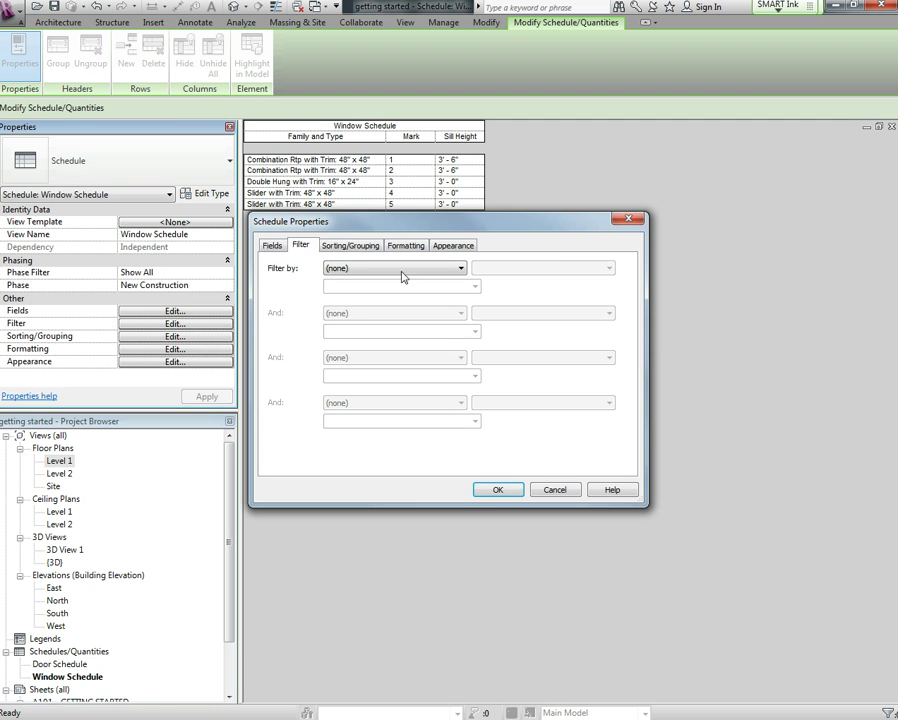
left_click(351, 245)
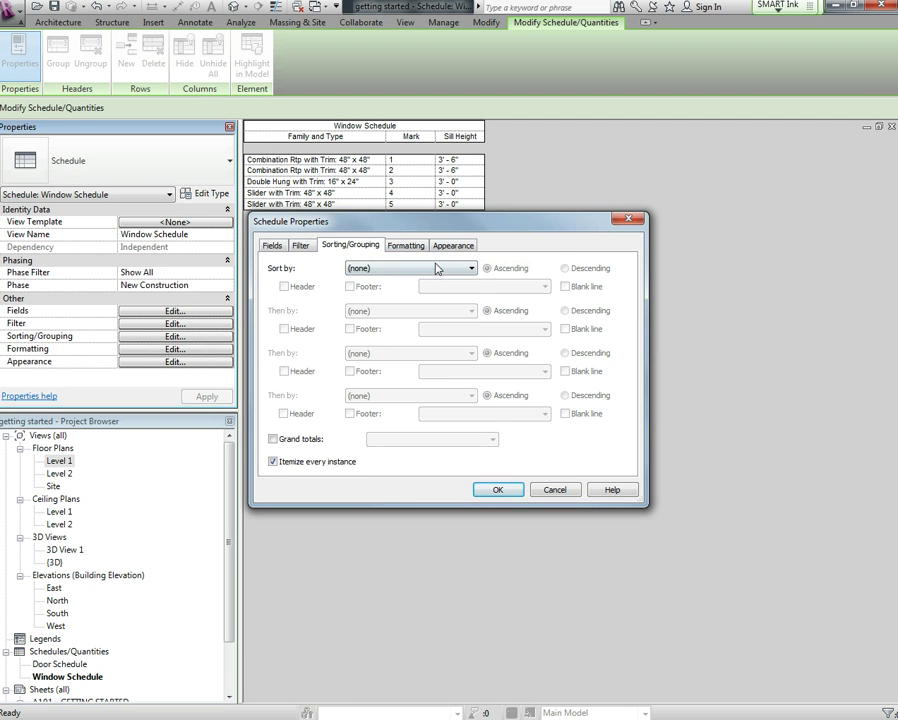
left_click(410, 268)
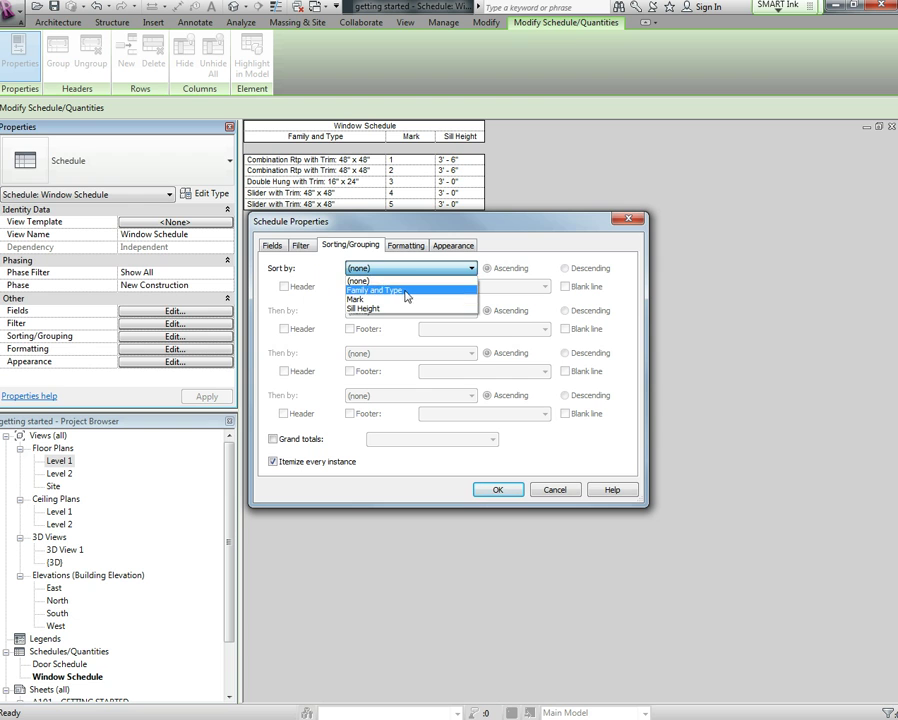
left_click(374, 290)
left_click(284, 286)
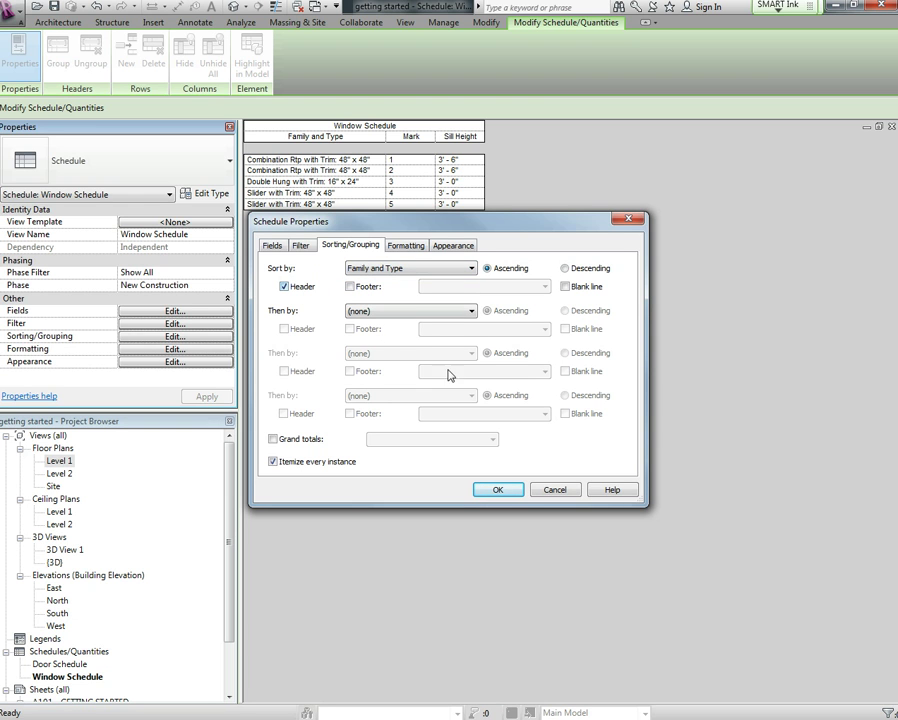
Move the Mark field ahead of Family and Type in the window schedule and apply the schedule properties
left_click(268, 246)
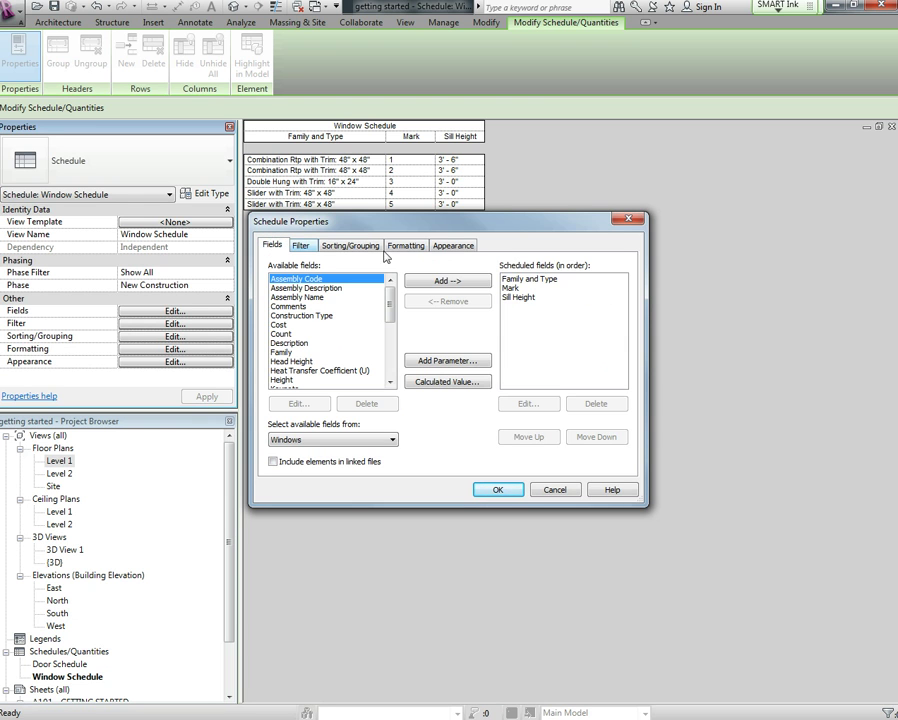
left_click(512, 288)
left_click(527, 438)
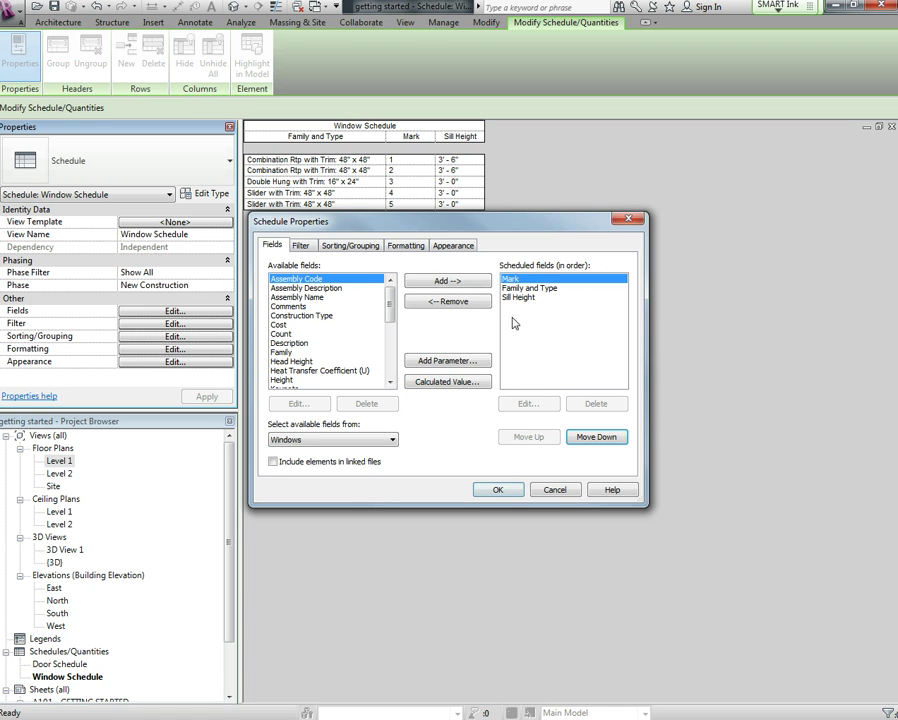
left_click(498, 490)
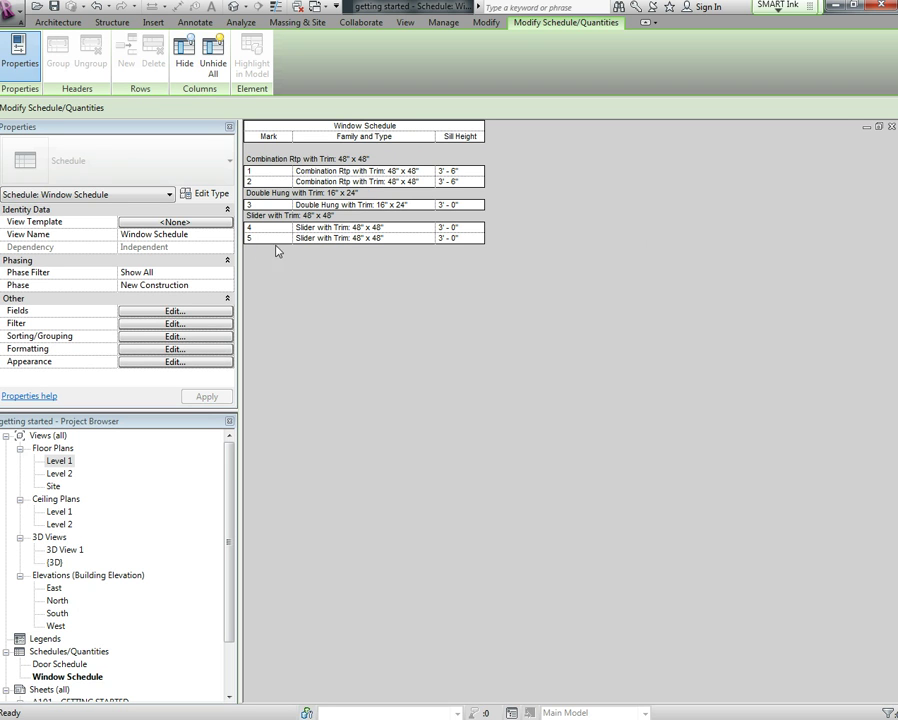
Add grand totals with title, count, and totals to the window schedule
left_click(158, 337)
left_click(273, 439)
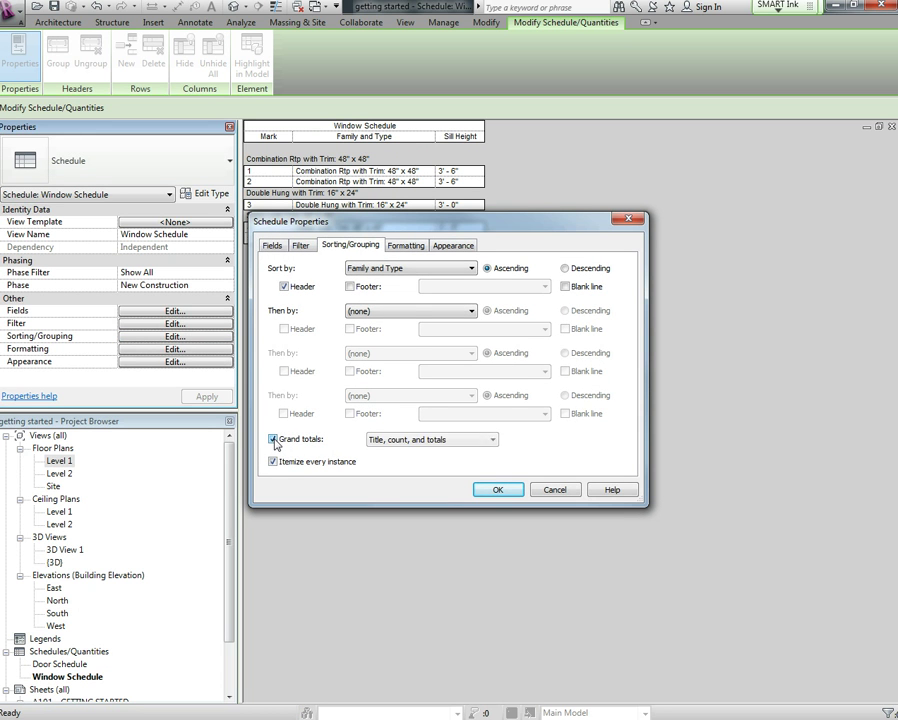
left_click(498, 490)
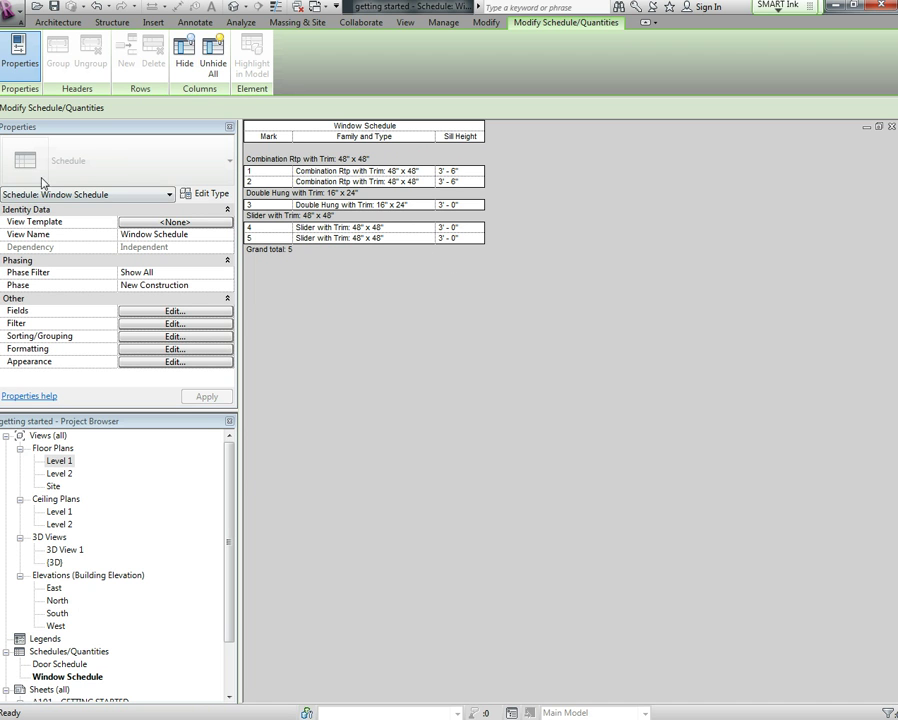
Open the Level 1 floor plan and view the whole house layout
double_click(59, 460)
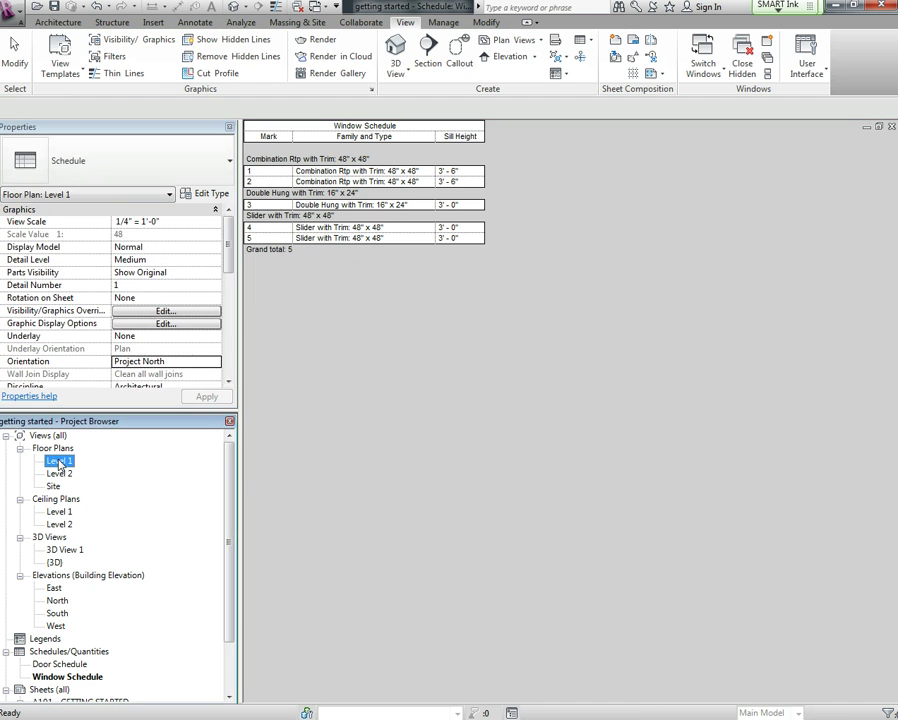
scroll(344, 486, "down", 5)
scroll(344, 490, "down", 3)
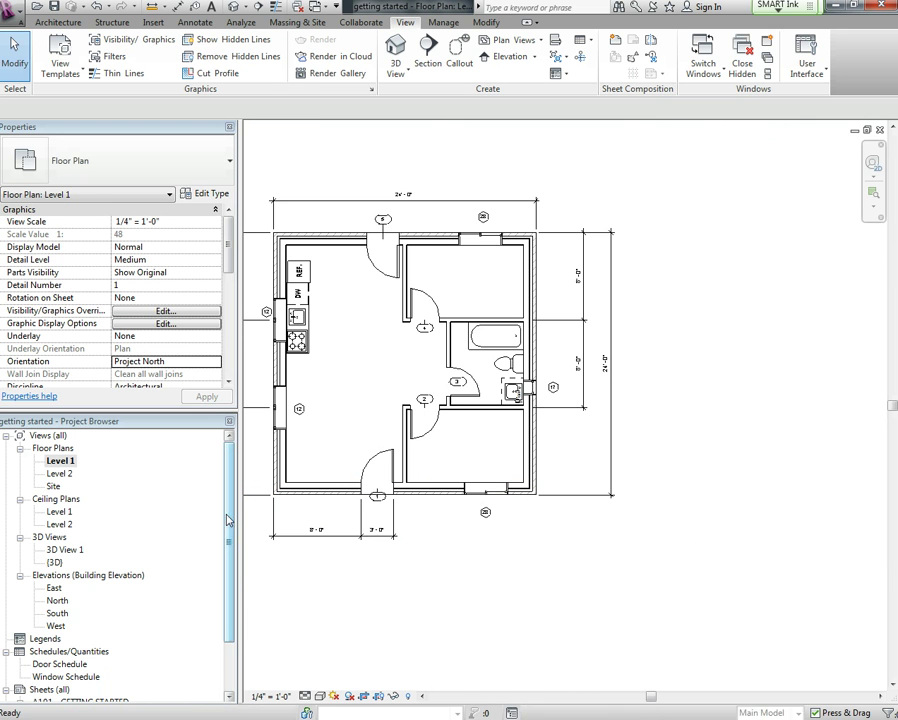
Open sheet A101 - GETTING STARTED and place the door schedule directly below the Level 1 floor plan
scroll(228, 580, "down", 2)
double_click(95, 639)
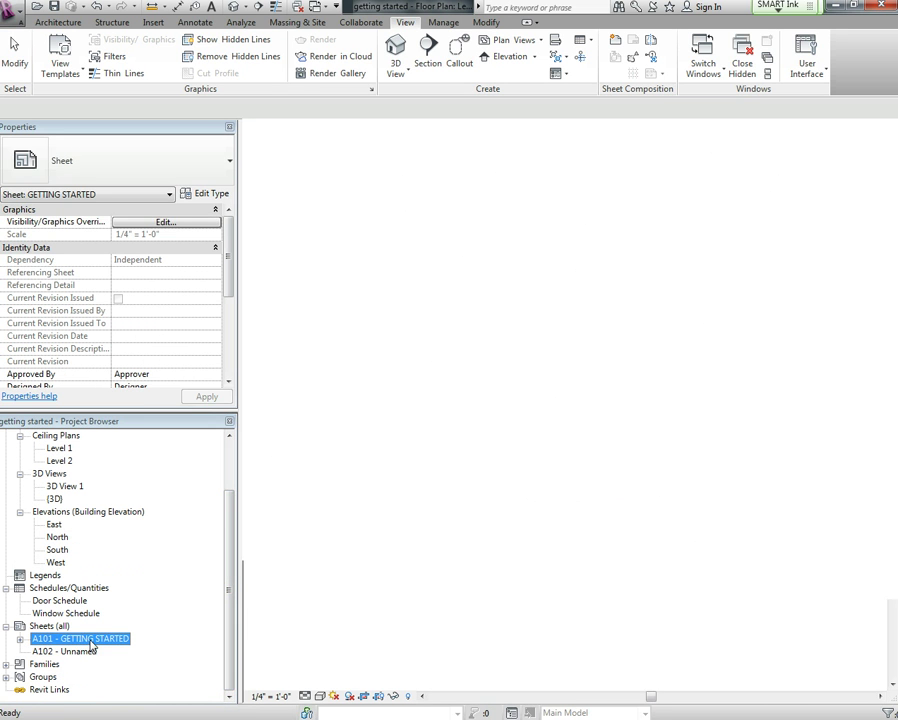
left_click(59, 600)
left_click_drag(256, 537, 340, 490)
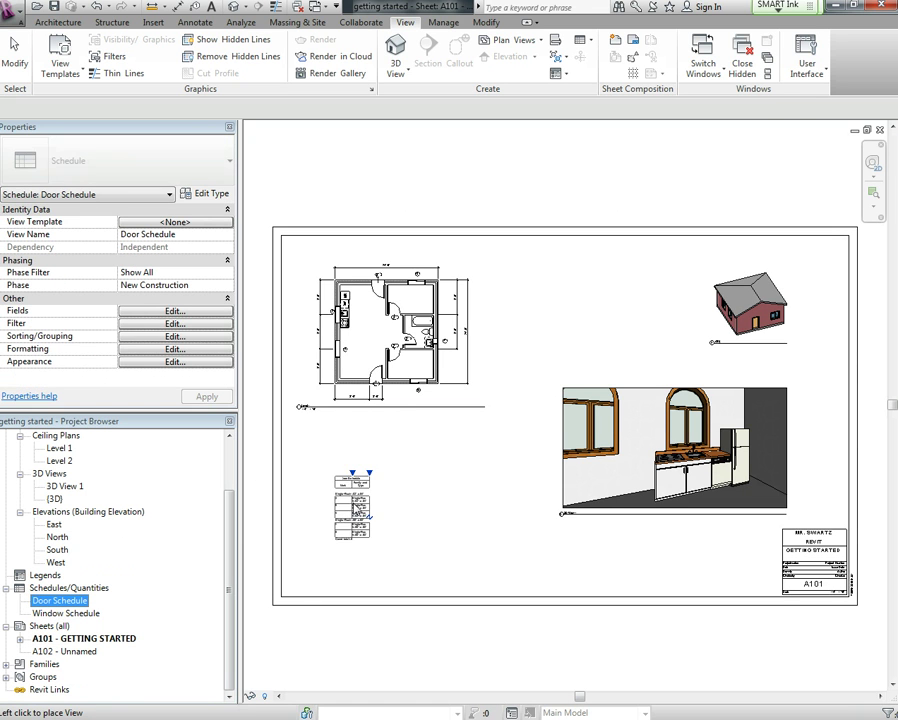
left_click(331, 463)
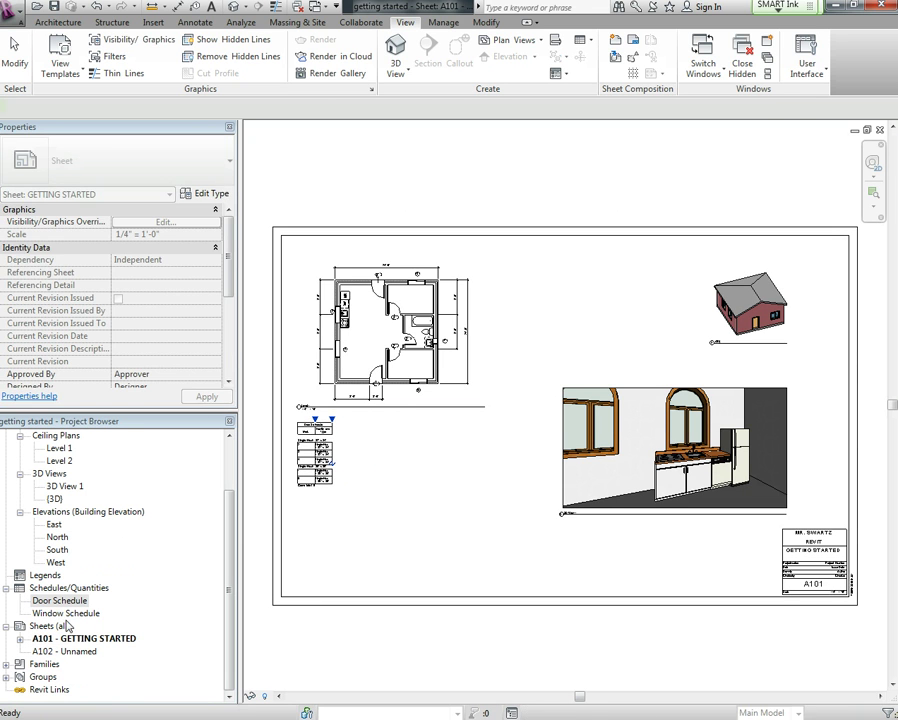
Place the window schedule on sheet A101 beside the door schedule, below the floor plan
left_click(70, 613)
left_click_drag(167, 600, 372, 475)
left_click(343, 420)
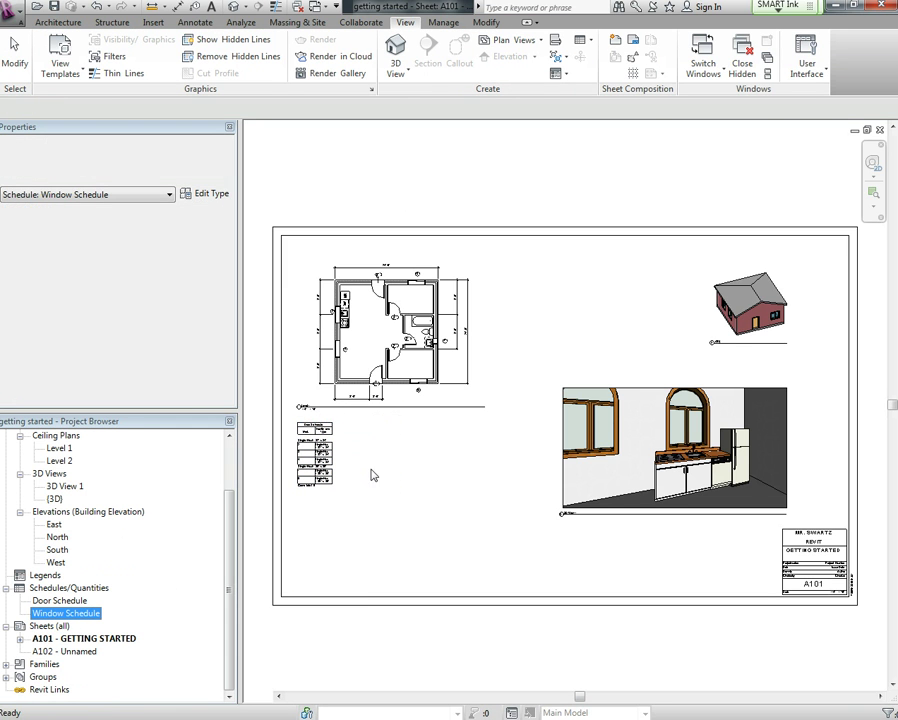
Examine the door and window schedules placed on the sheet up close, and the layout of the whole sheet
scroll(336, 482, "up", 5)
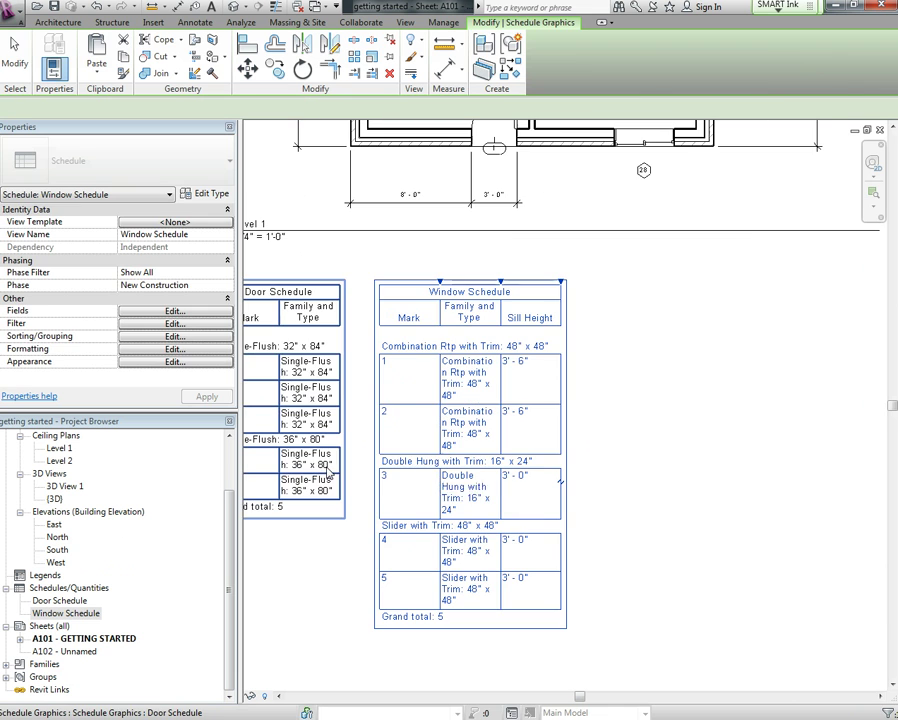
middle_click_drag(372, 430, 426, 432)
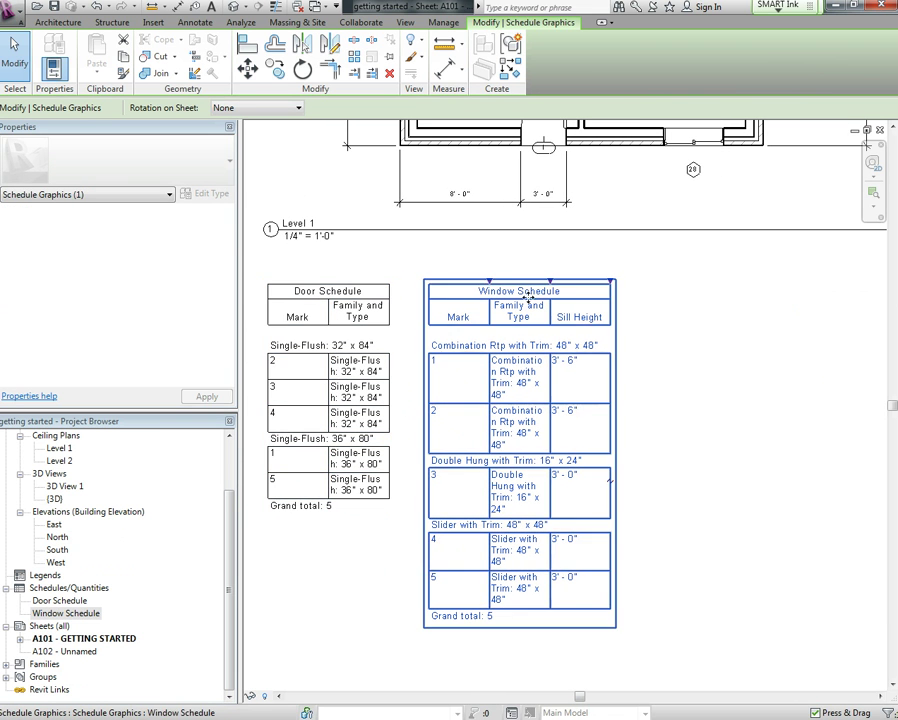
scroll(405, 440, "down", 2)
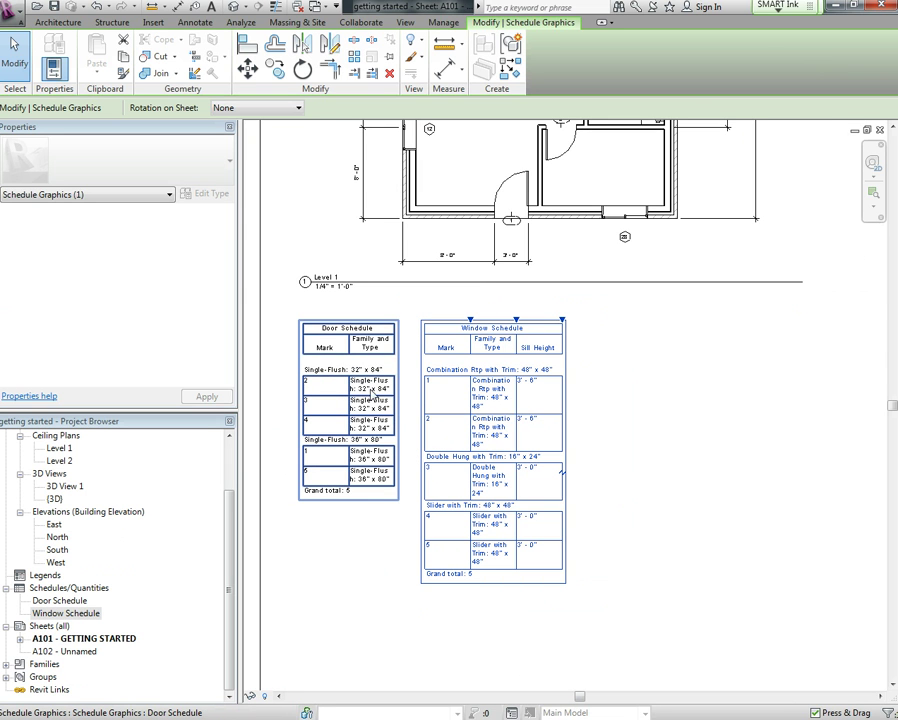
scroll(473, 447, "down", 4)
middle_click_drag(535, 512, 398, 521)
key("z")
key("f")
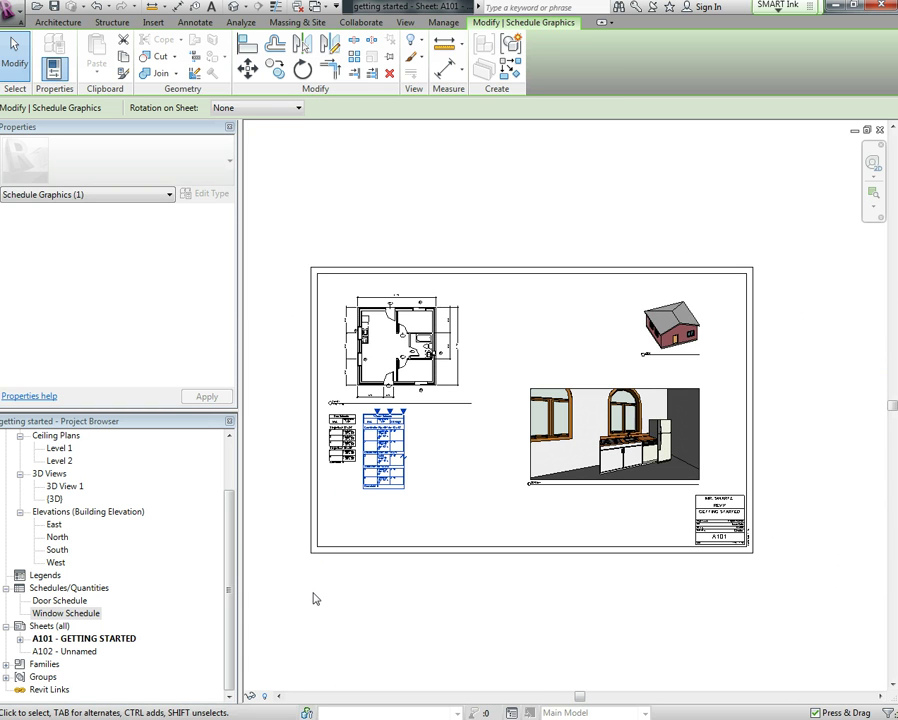